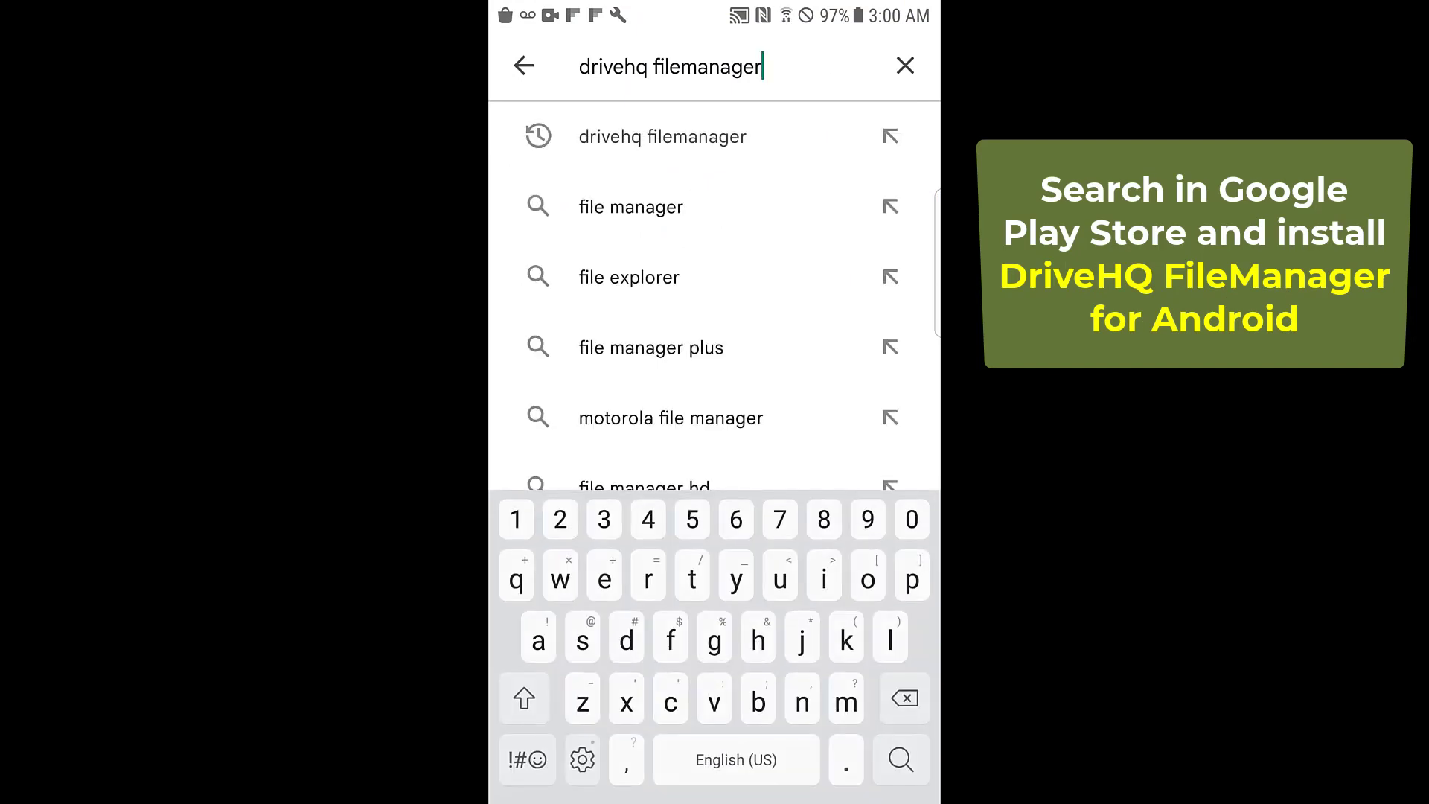
Search Google Play for the DriveHQ file manager and install Cloud File Manager
{"action": "key", "text": "Return"}
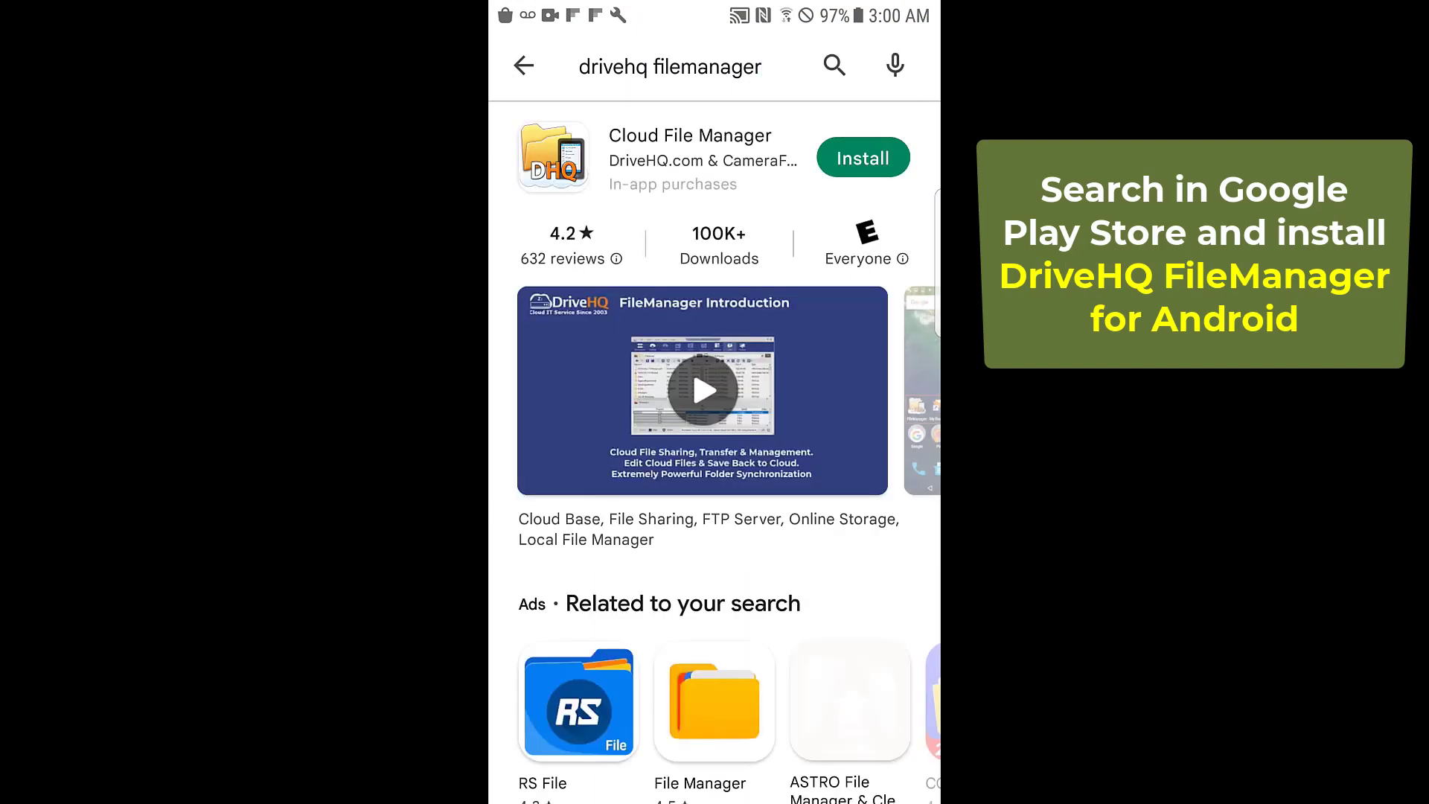
{"action": "left_click", "coordinate": [862, 158]}
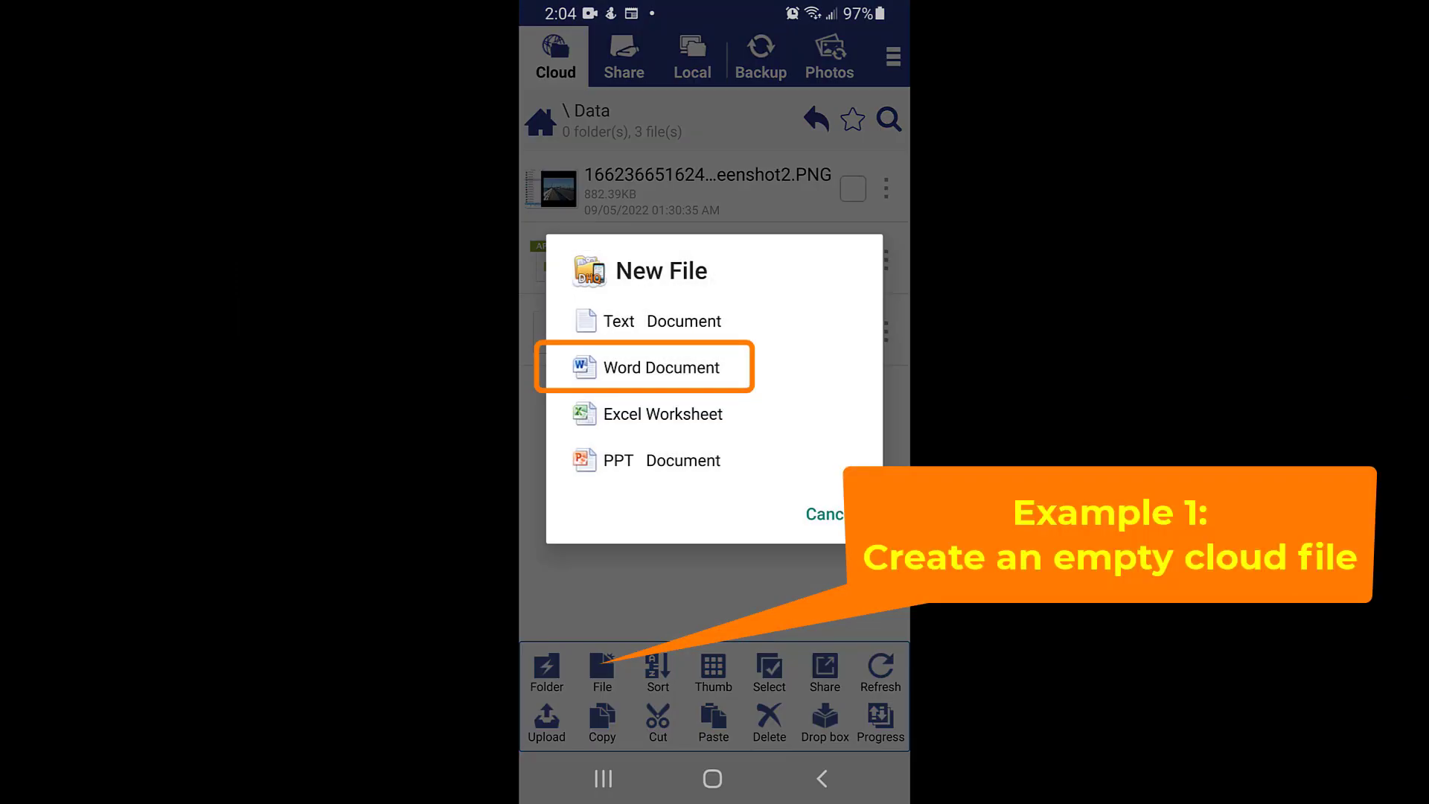
Create a new Word document named 'test' in the cloud Data folder
{"action": "left_click", "coordinate": [662, 368]}
{"action": "left_click", "coordinate": [659, 399]}
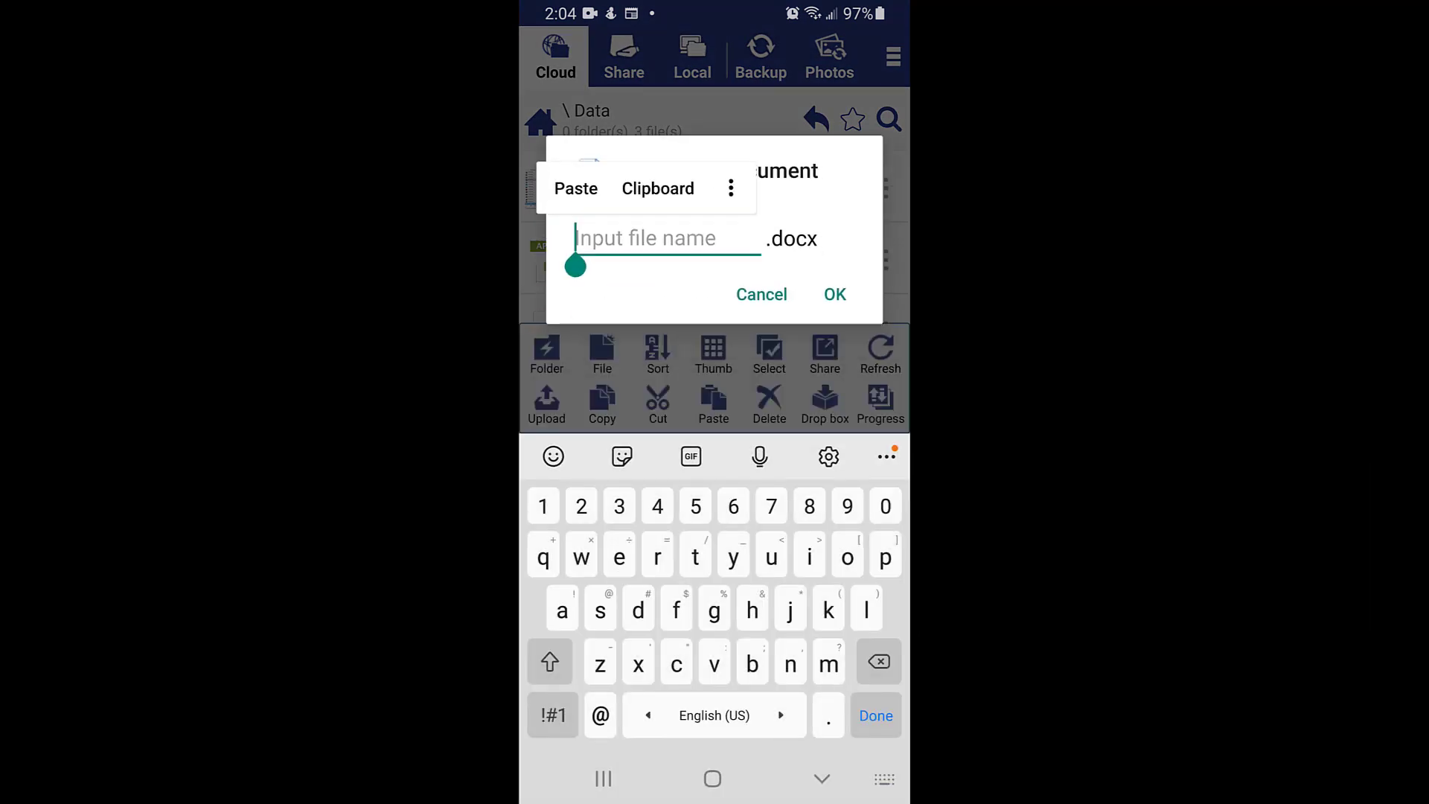
{"action": "type", "text": "test"}
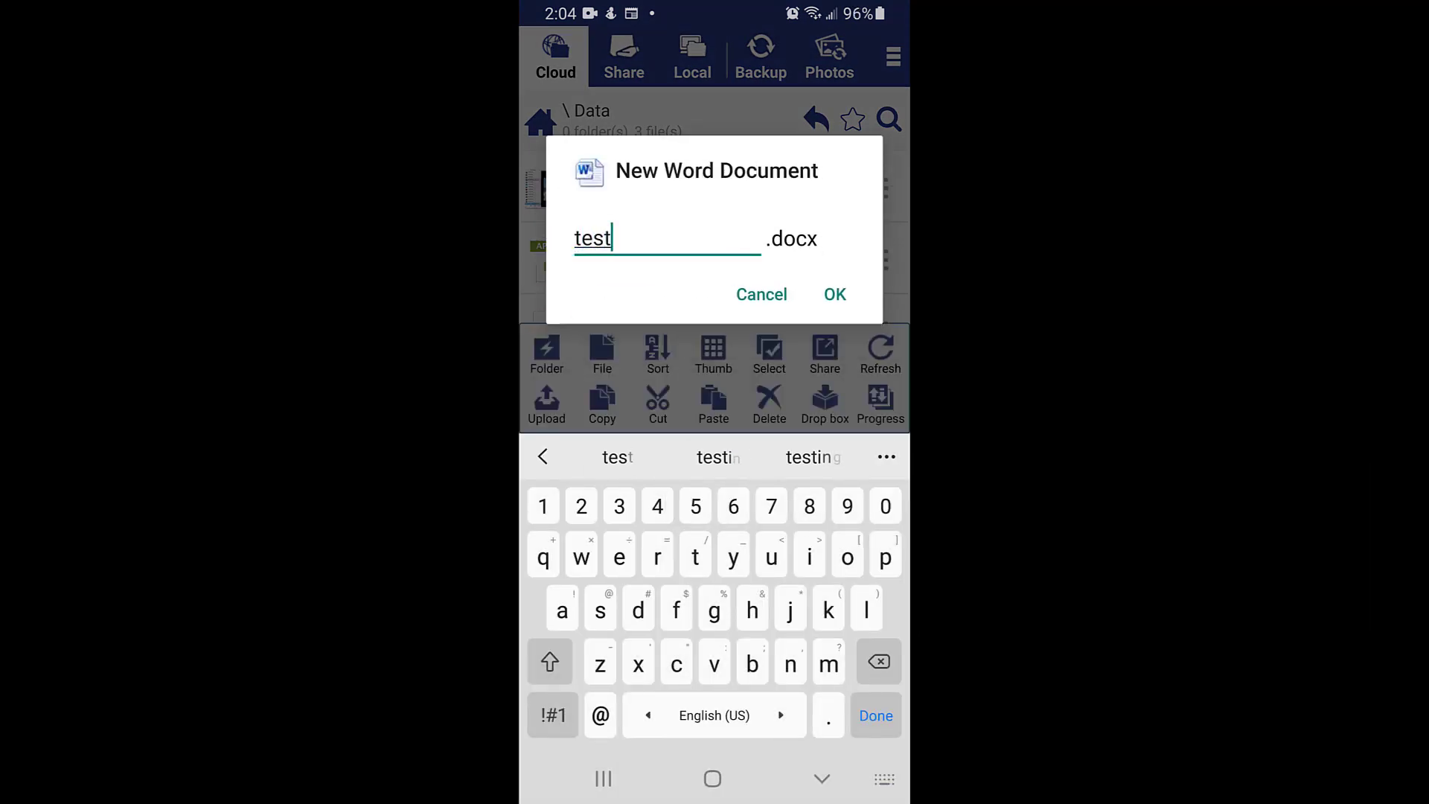
{"action": "left_click", "coordinate": [834, 294]}
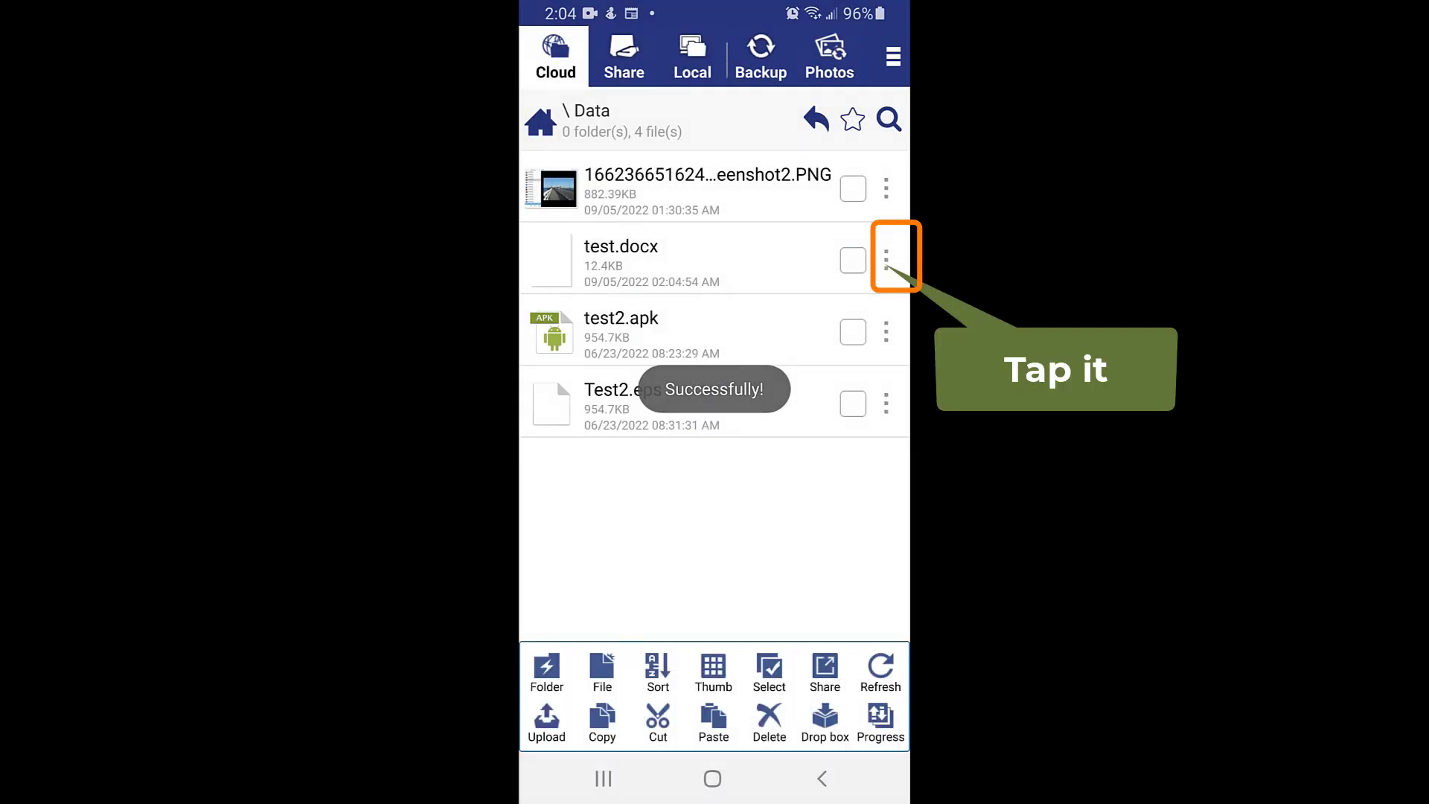
Open test.docx with Microsoft Word
{"action": "left_click", "coordinate": [885, 259]}
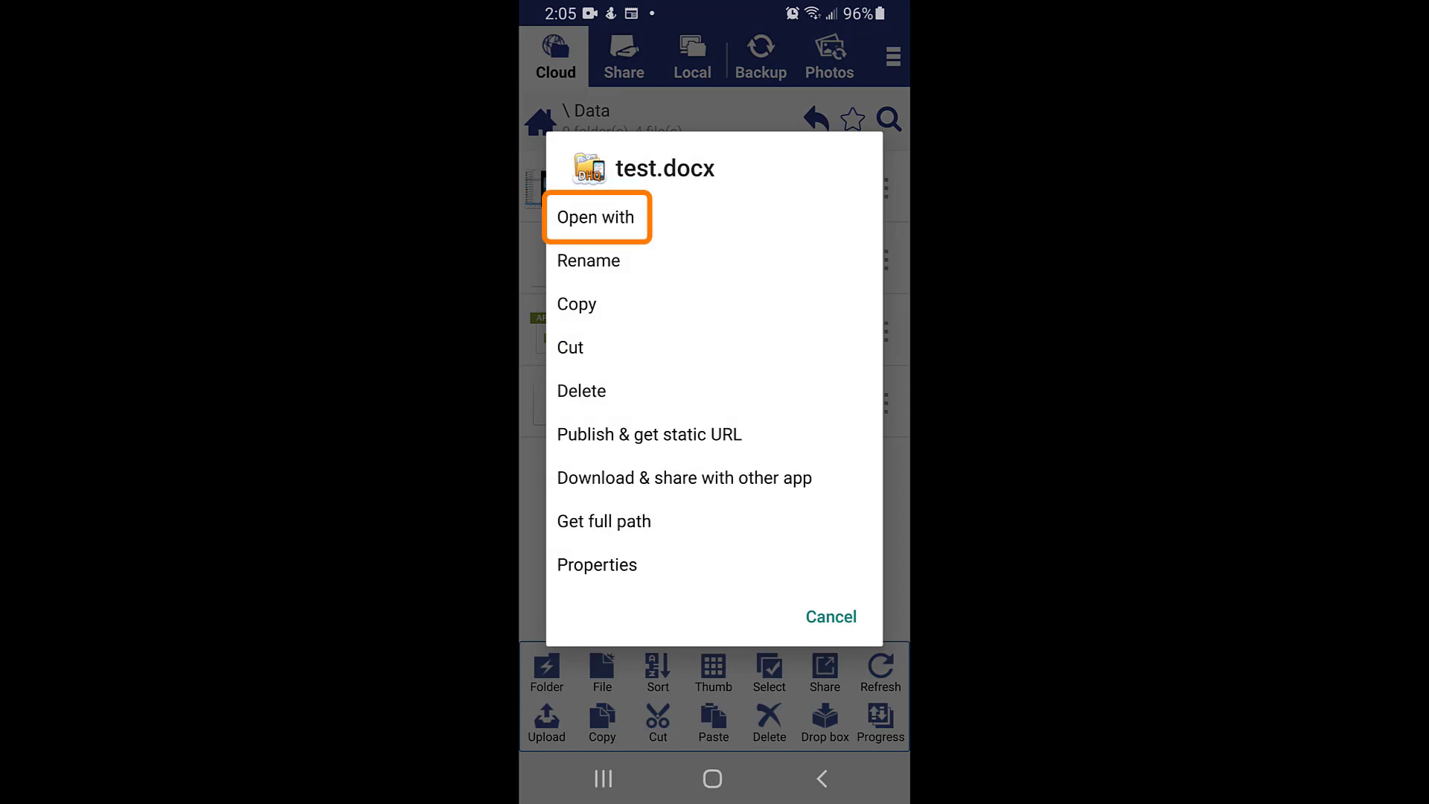
{"action": "left_click", "coordinate": [595, 216]}
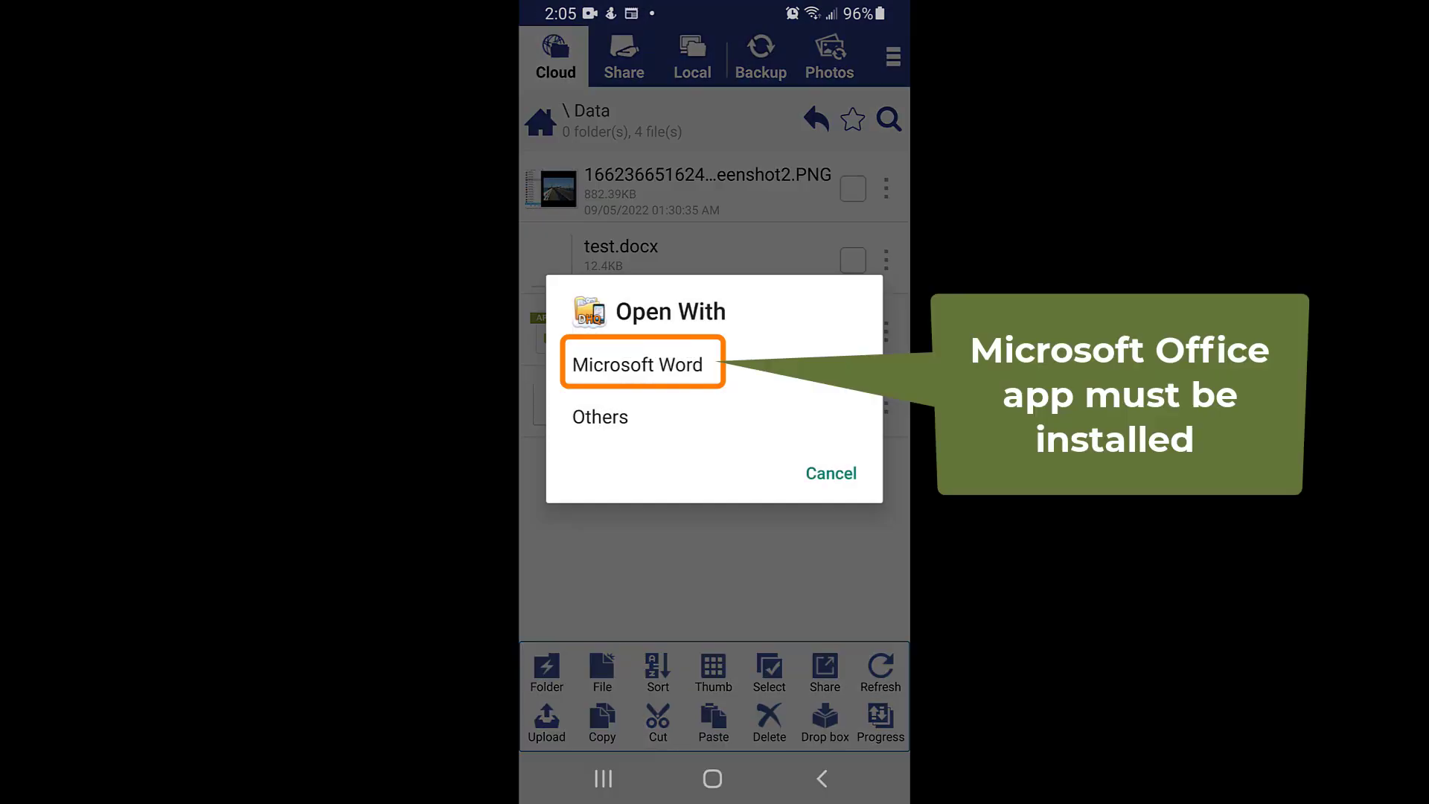
{"action": "left_click", "coordinate": [637, 365]}
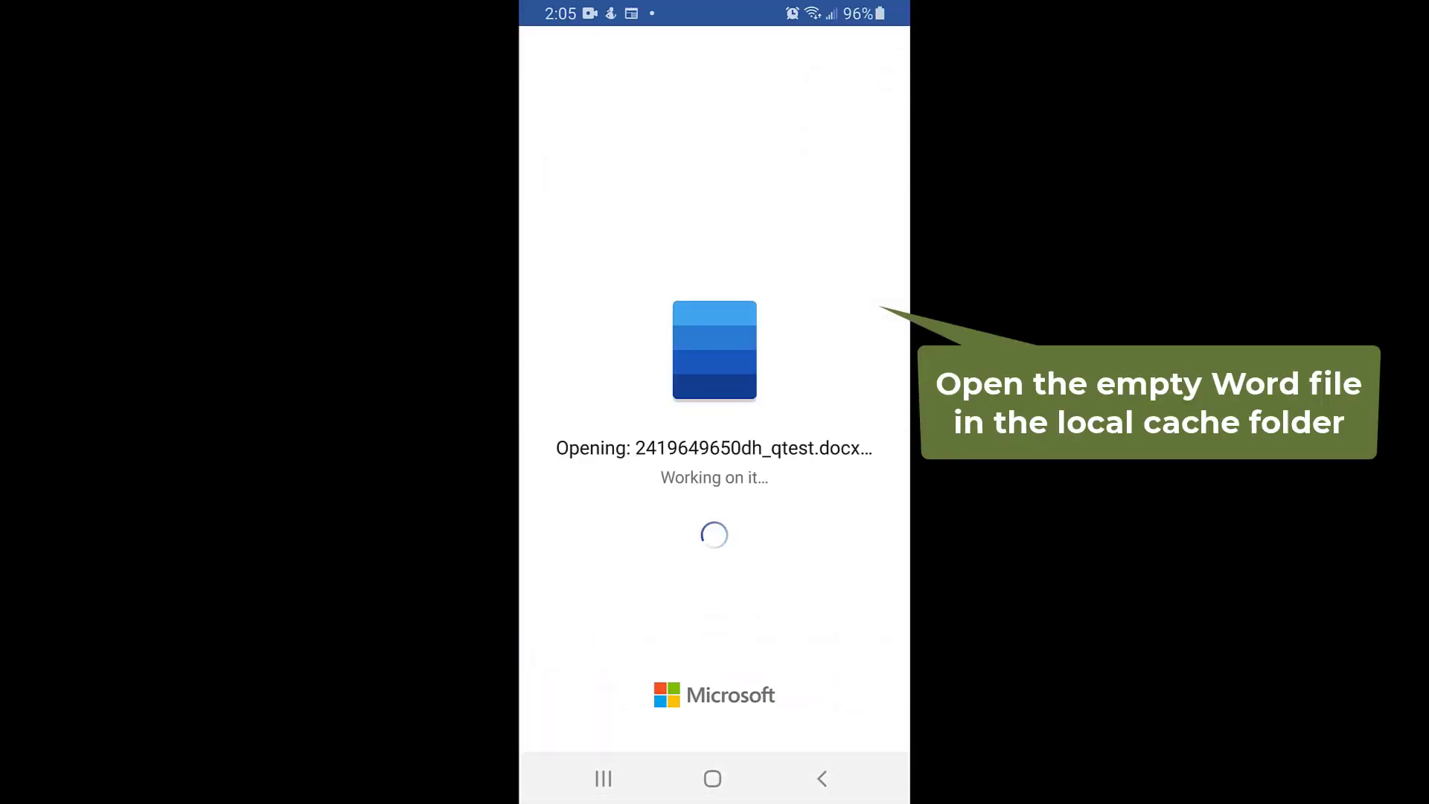
Write 'This is a test' and 'Test' on separate lines, save, and return to DriveHQ
{"action": "left_click", "coordinate": [713, 711]}
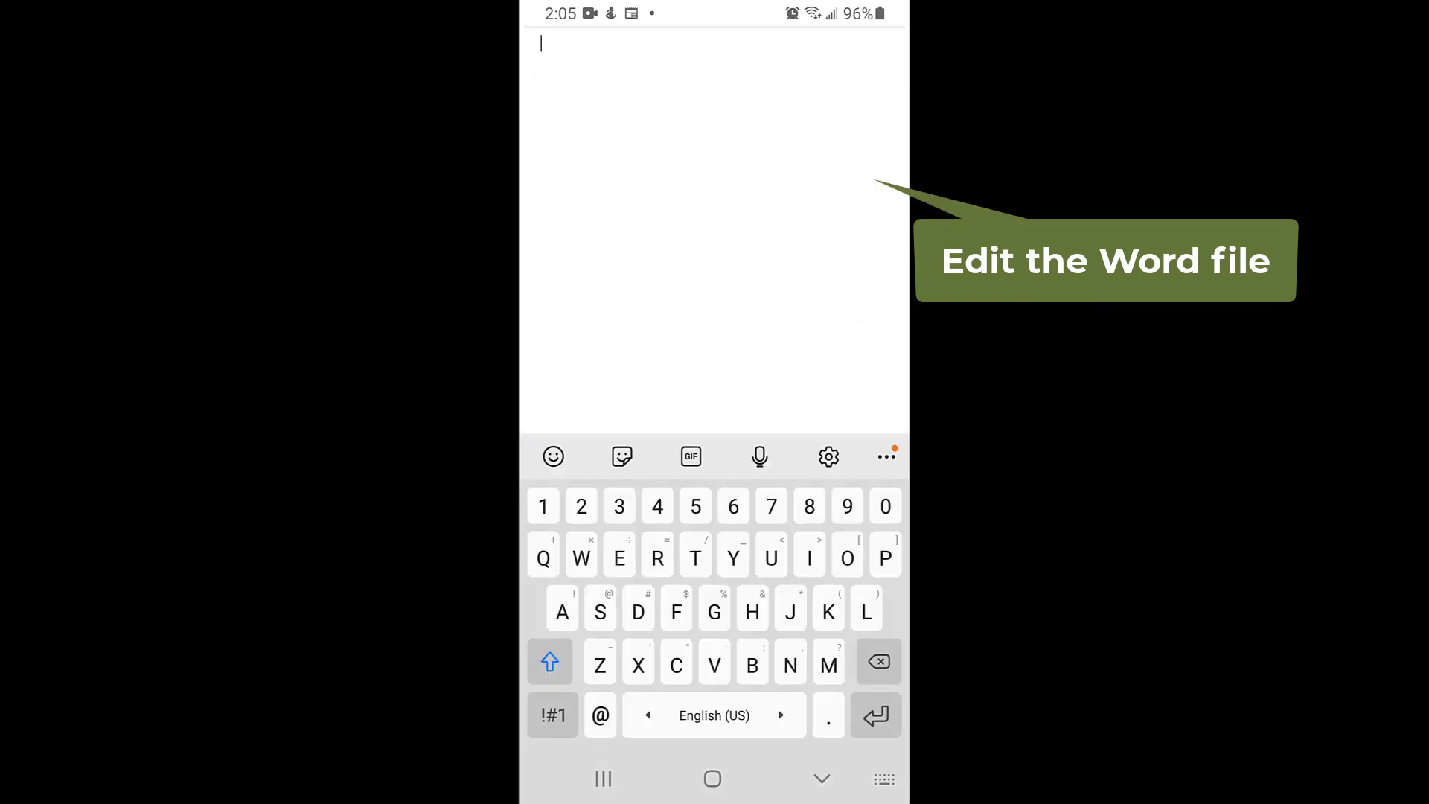
{"action": "type", "text": "This i"}
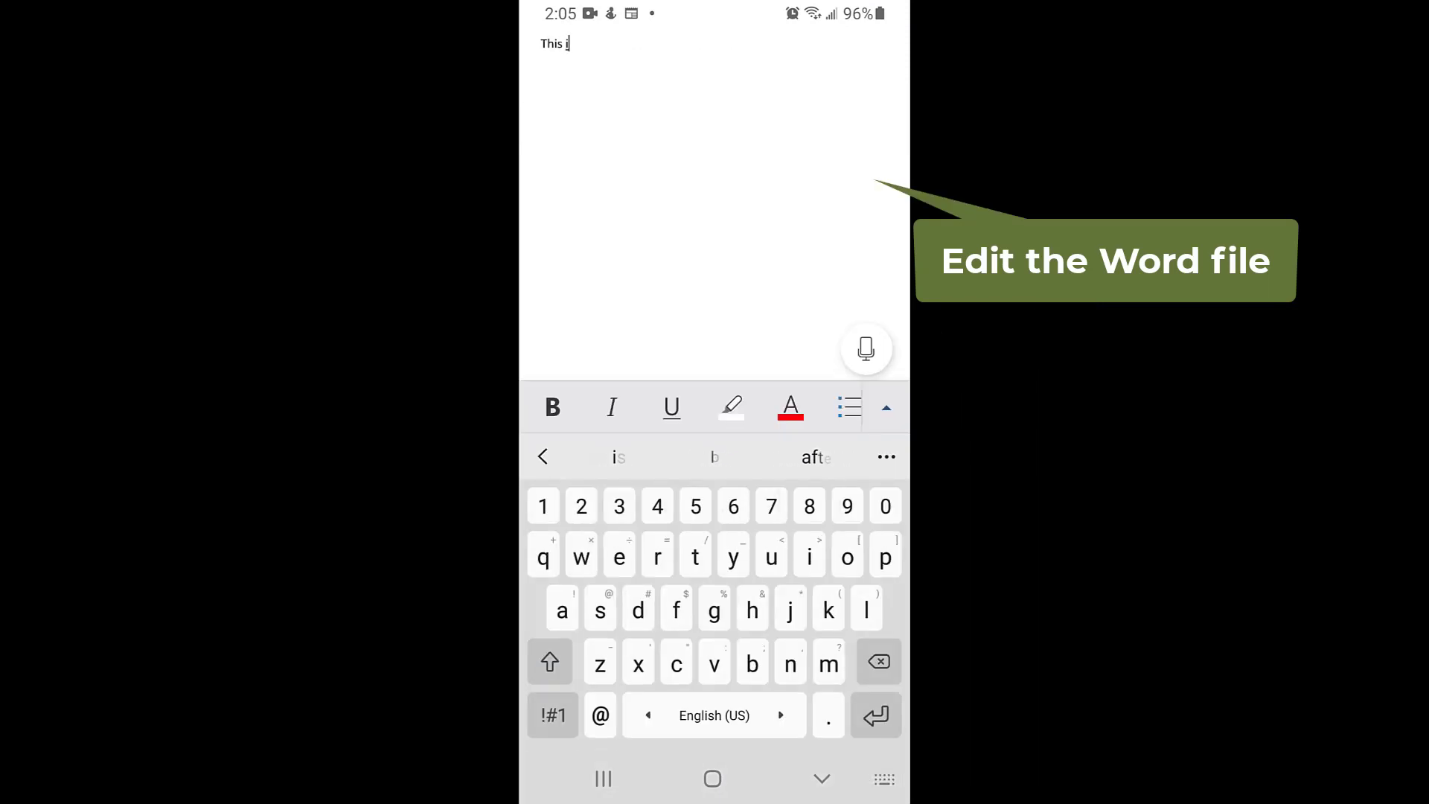
{"action": "type", "text": "s a test"}
{"action": "key", "text": "Return"}
{"action": "key", "text": "Return"}
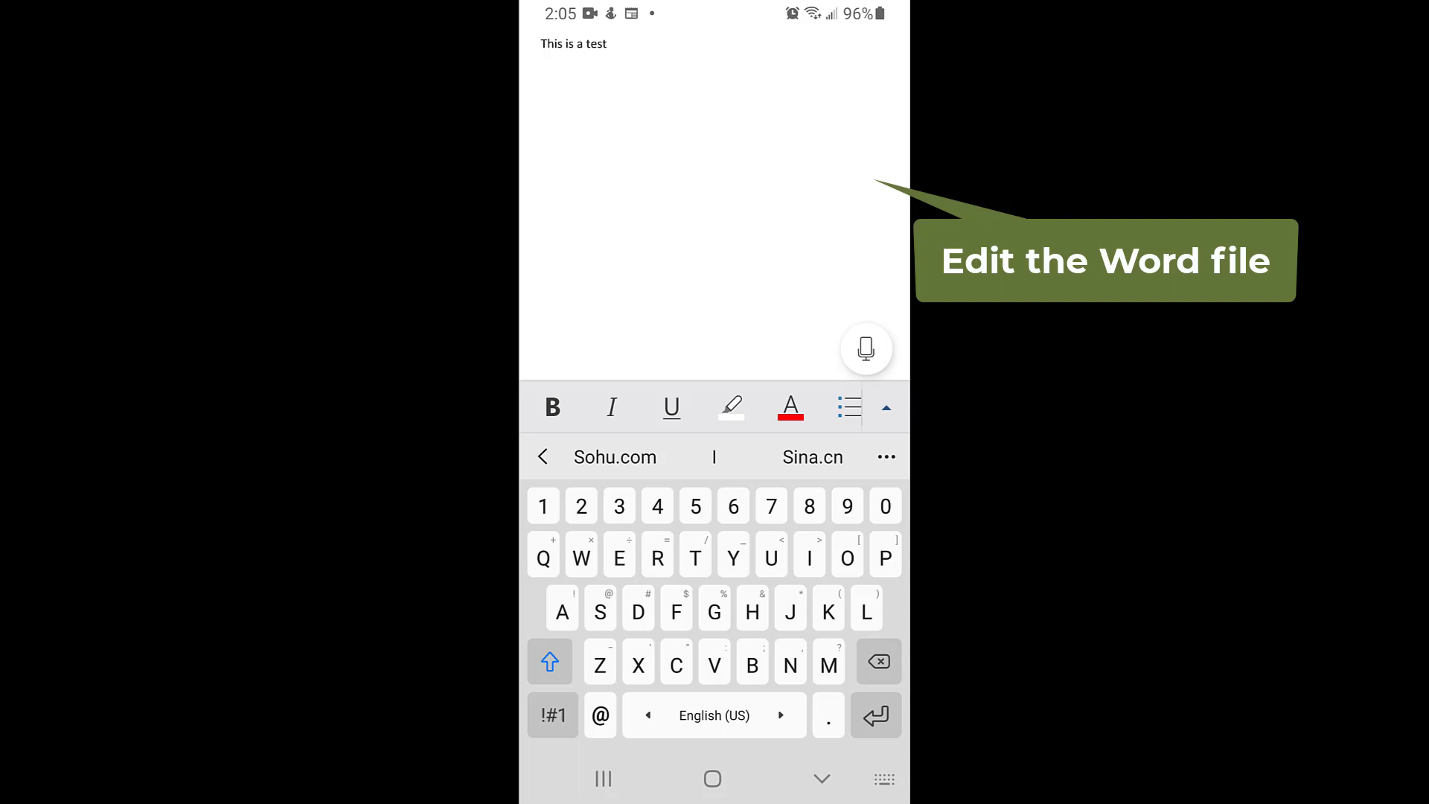
{"action": "type", "text": "Test"}
{"action": "key", "text": "Return"}
{"action": "left_click", "coordinate": [822, 778]}
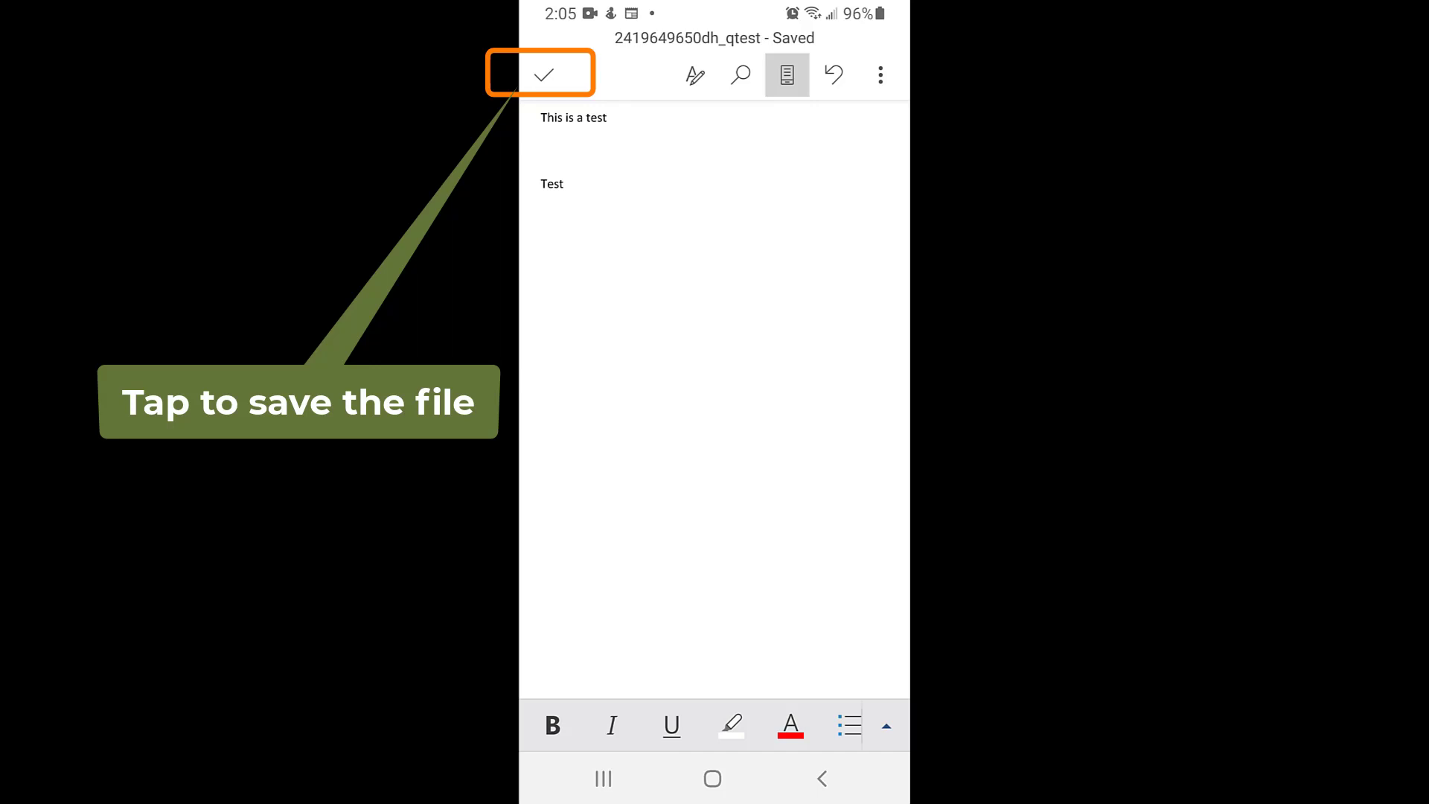
{"action": "left_click", "coordinate": [544, 75]}
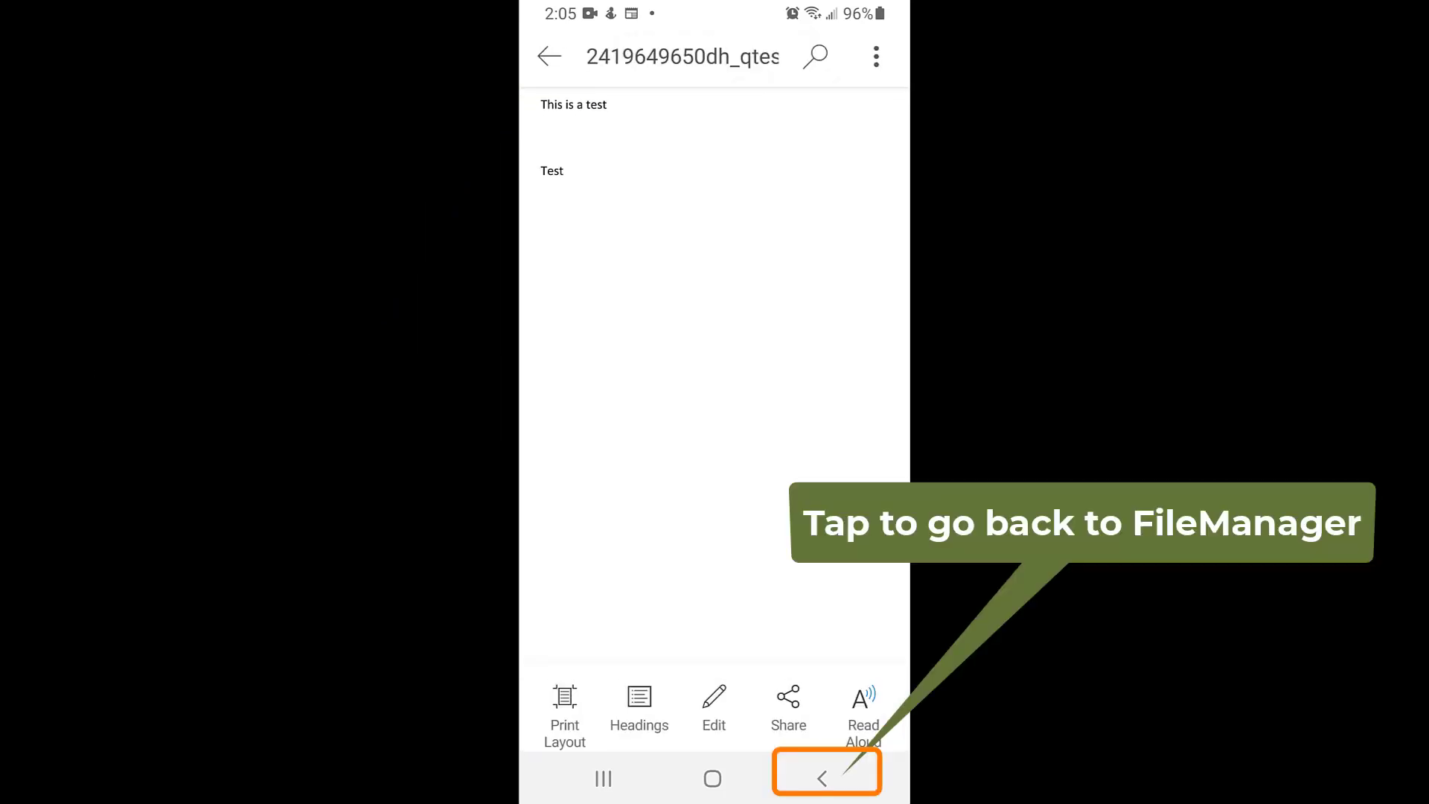
{"action": "left_click", "coordinate": [822, 778]}
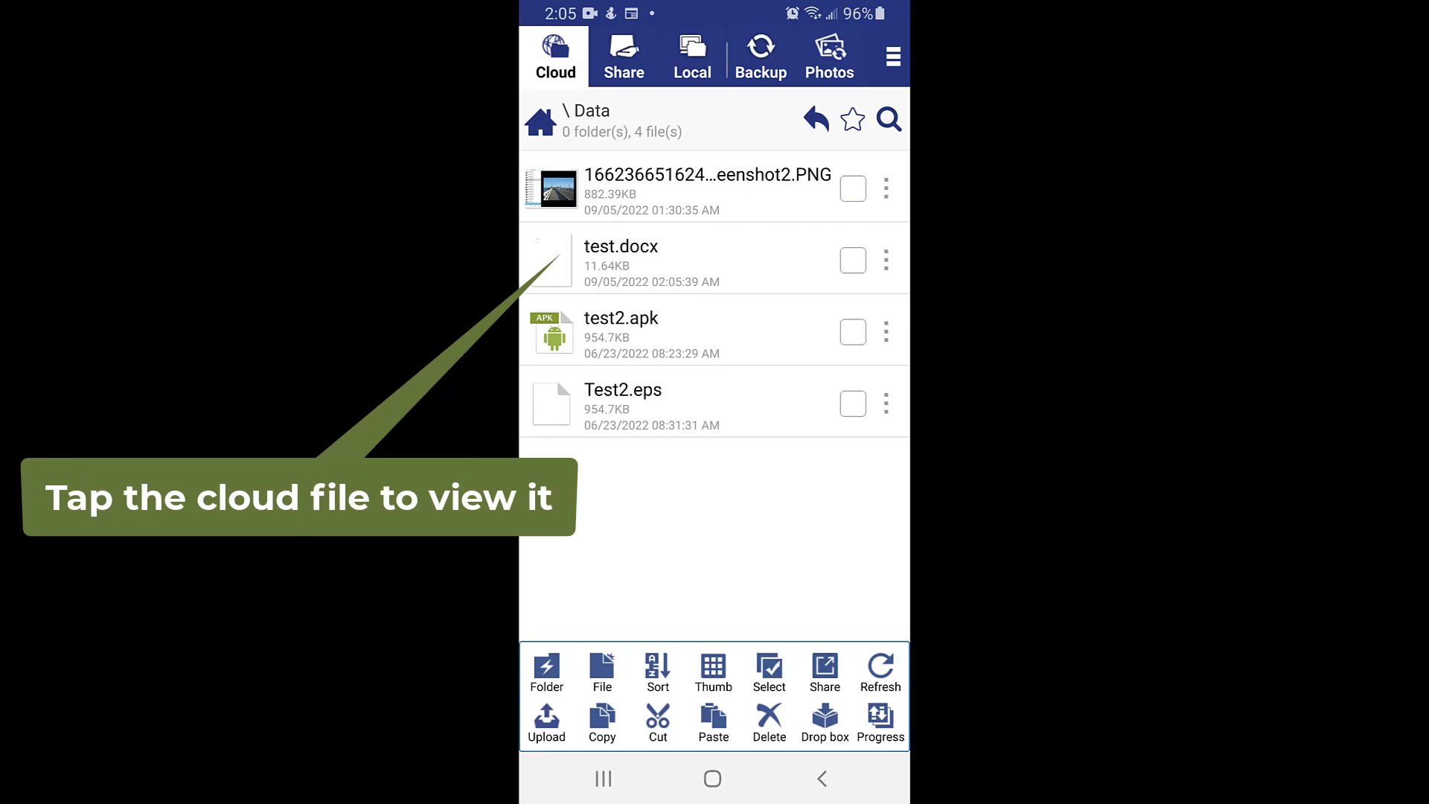
Create a new Excel worksheet named 'excel' in the cloud Data folder
{"action": "left_click", "coordinate": [654, 258]}
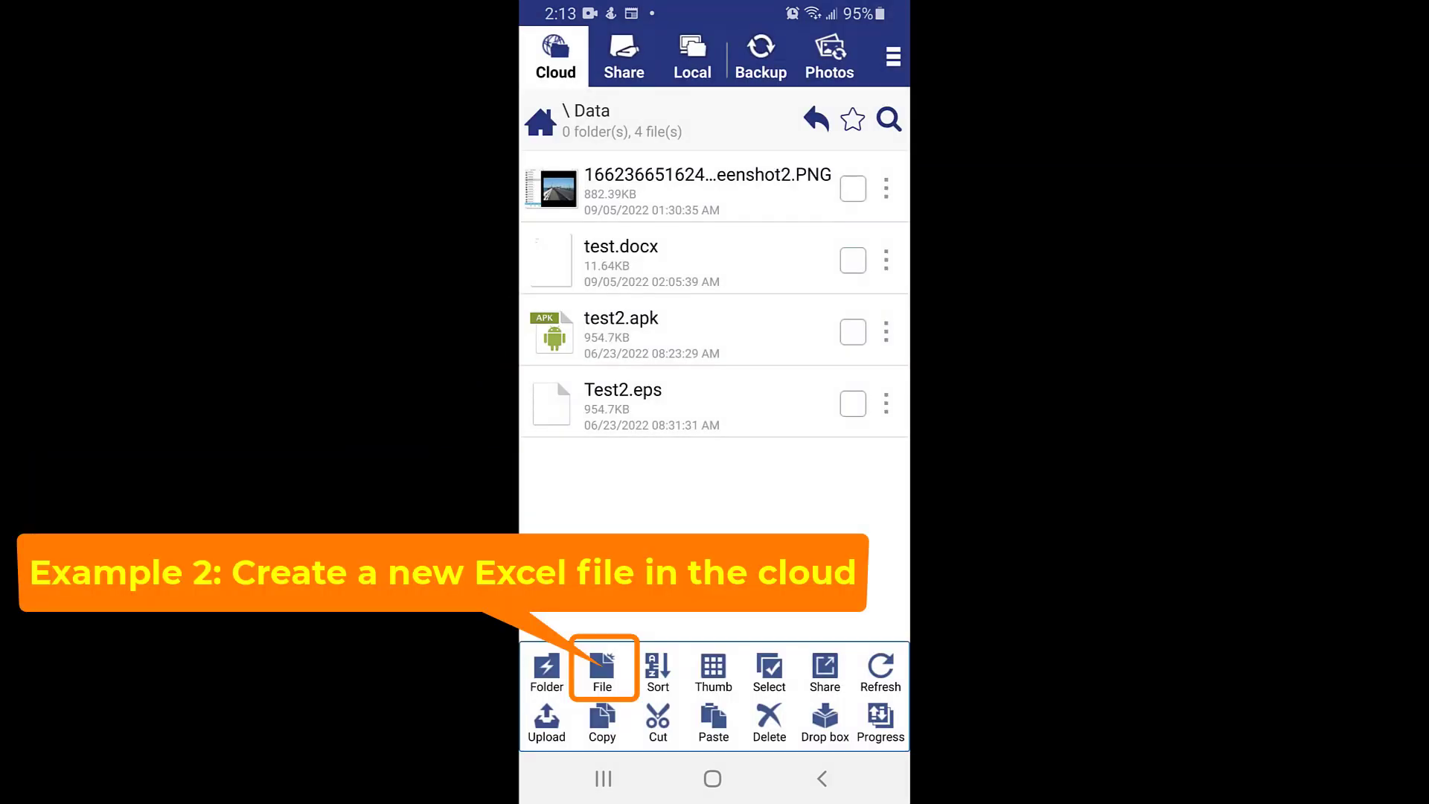
{"action": "left_click", "coordinate": [602, 670]}
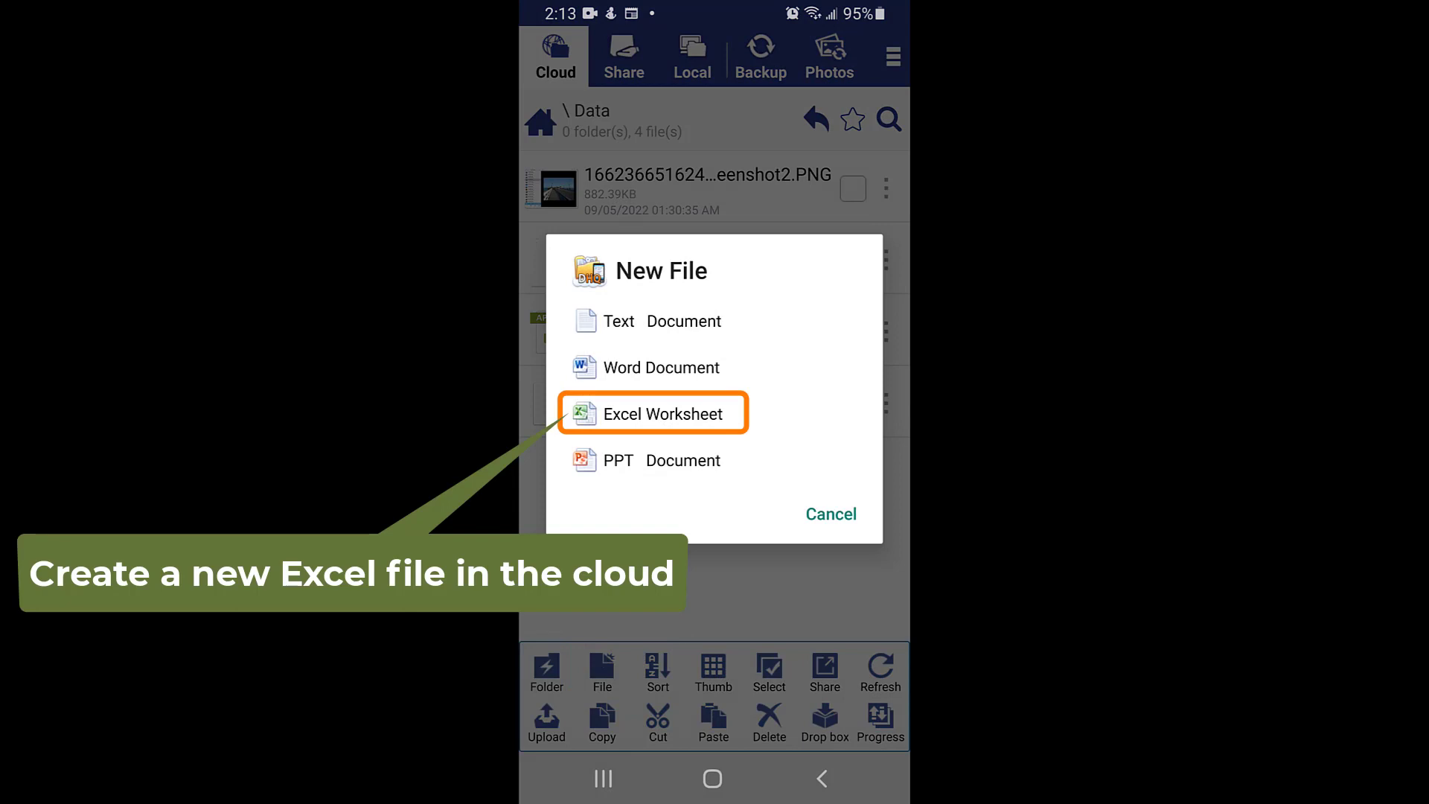
{"action": "left_click", "coordinate": [663, 414]}
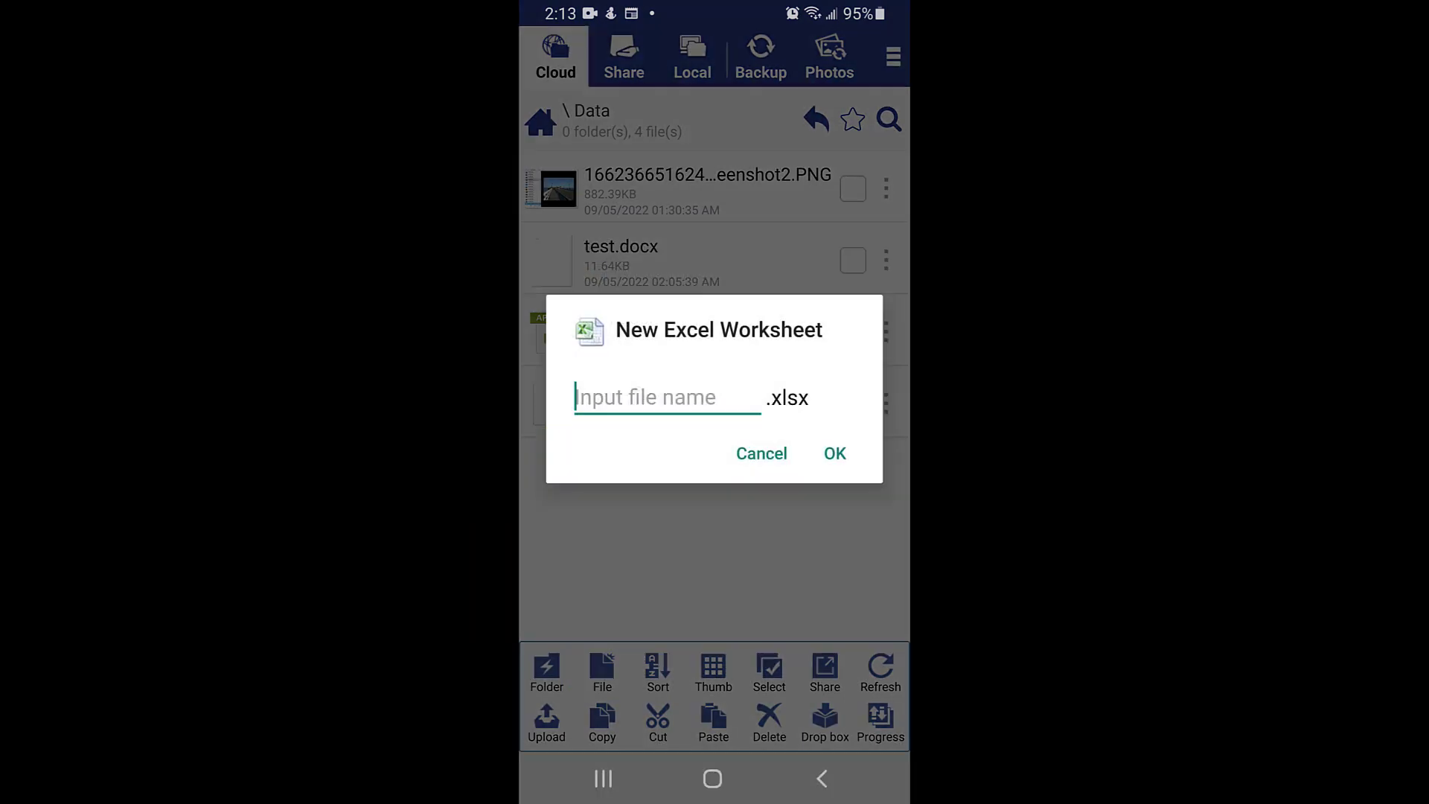
{"action": "type", "text": "ex"}
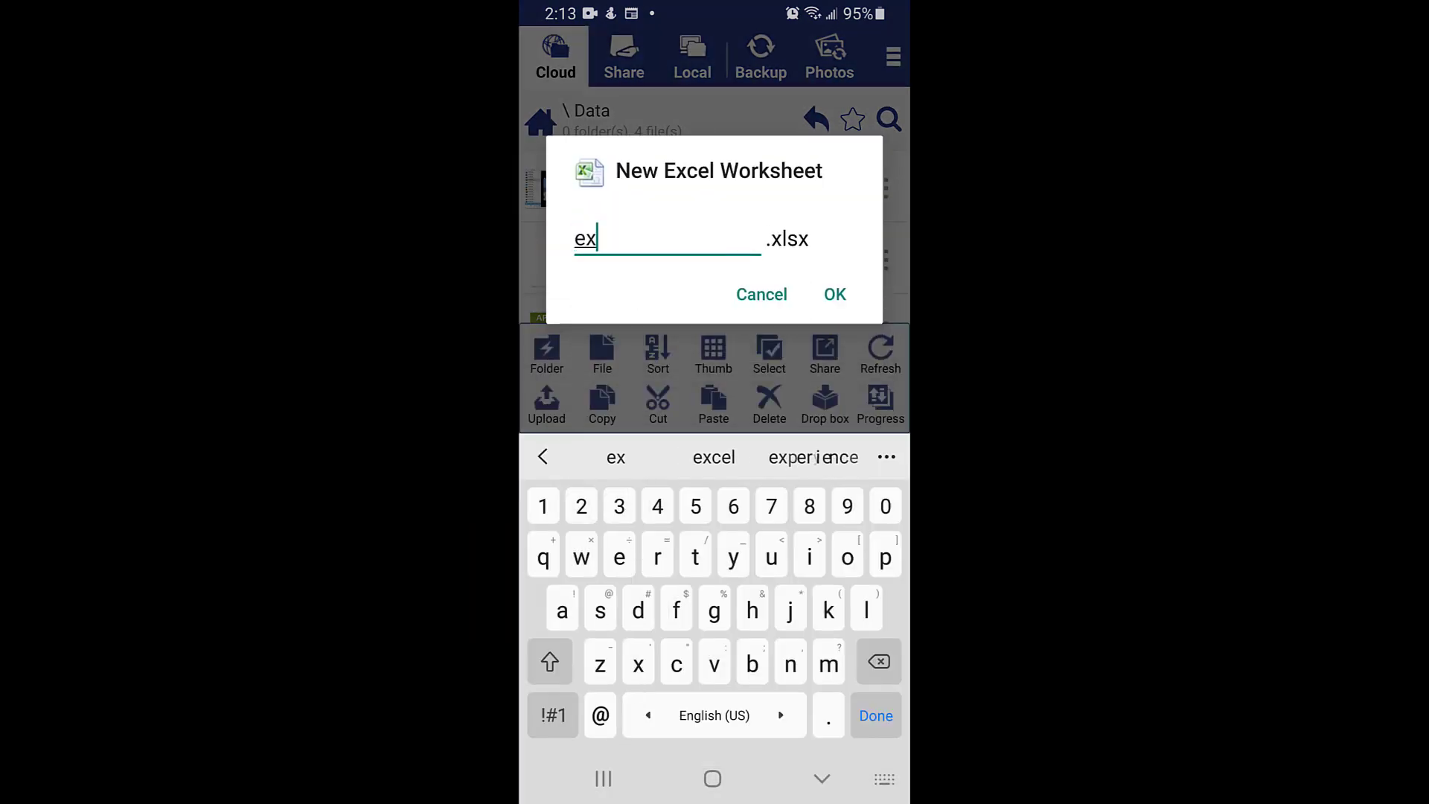
{"action": "type", "text": "cel"}
{"action": "left_click", "coordinate": [835, 294]}
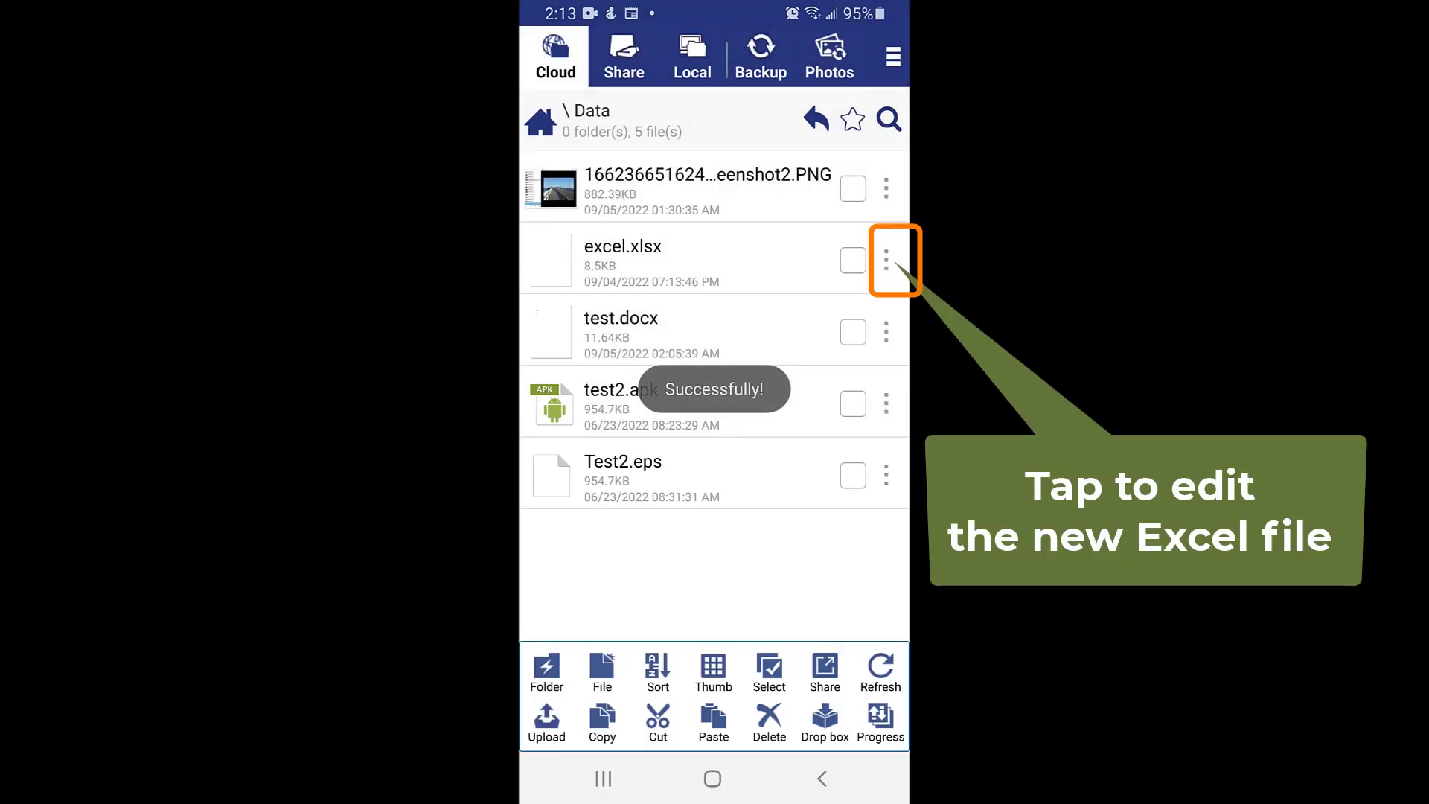
Open excel.xlsx with Microsoft Excel
{"action": "left_click", "coordinate": [886, 260]}
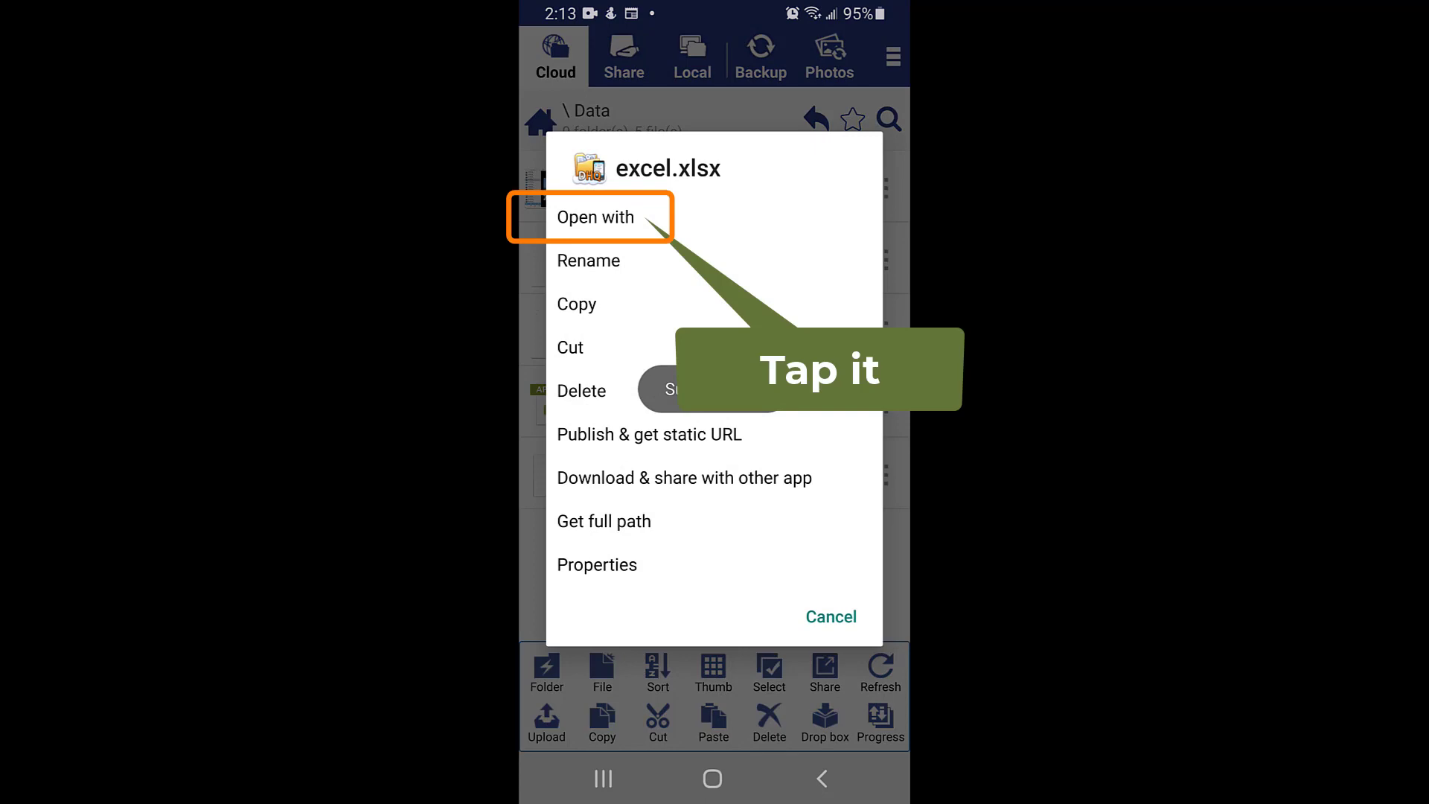
{"action": "left_click", "coordinate": [596, 216]}
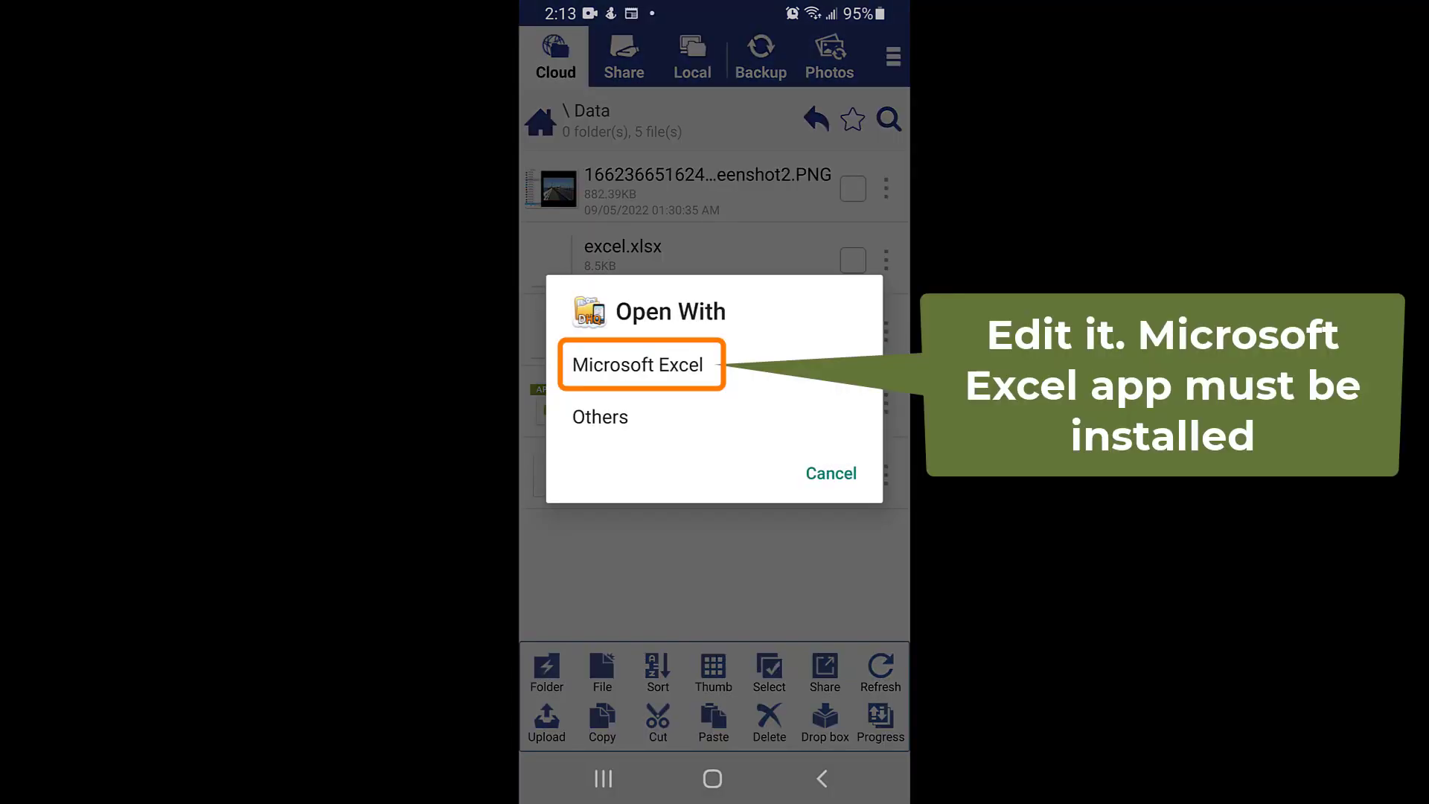
{"action": "left_click", "coordinate": [638, 364]}
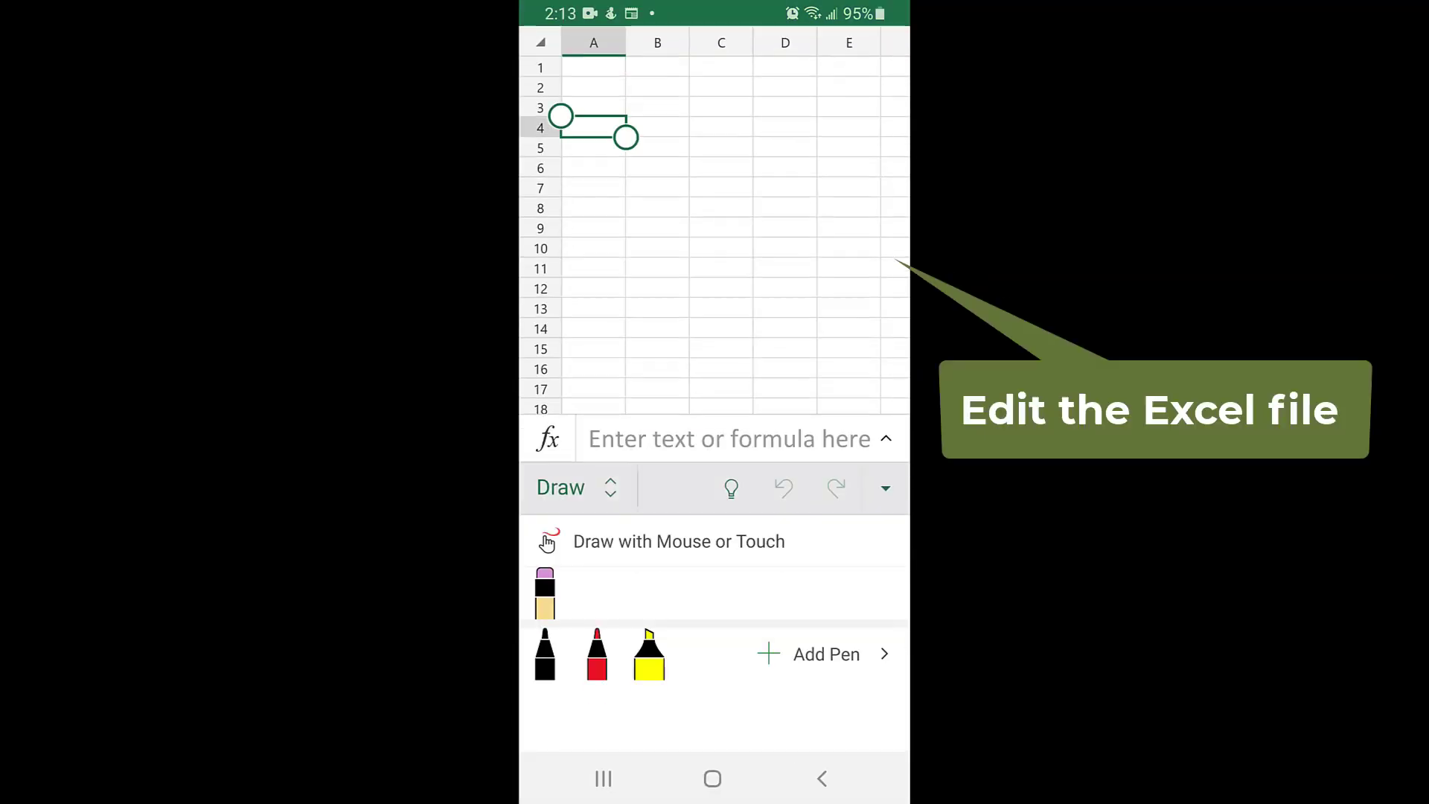
Enter 'test' in cell A8, confirm it, and go back to the DriveHQ file list
{"action": "left_click", "coordinate": [593, 128]}
{"action": "type", "text": "test"}
{"action": "left_click", "coordinate": [593, 208]}
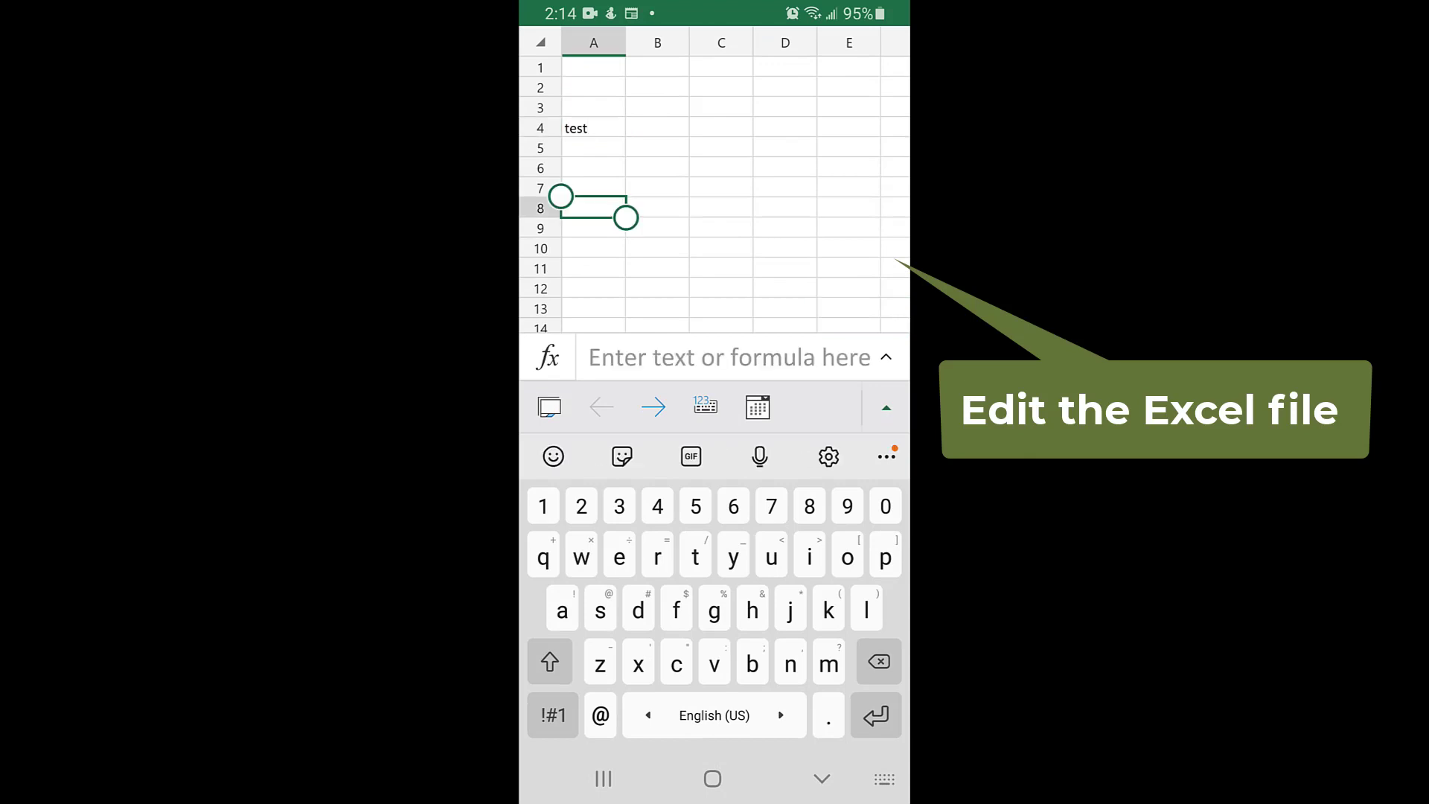
{"action": "type", "text": "test"}
{"action": "left_click", "coordinate": [821, 779]}
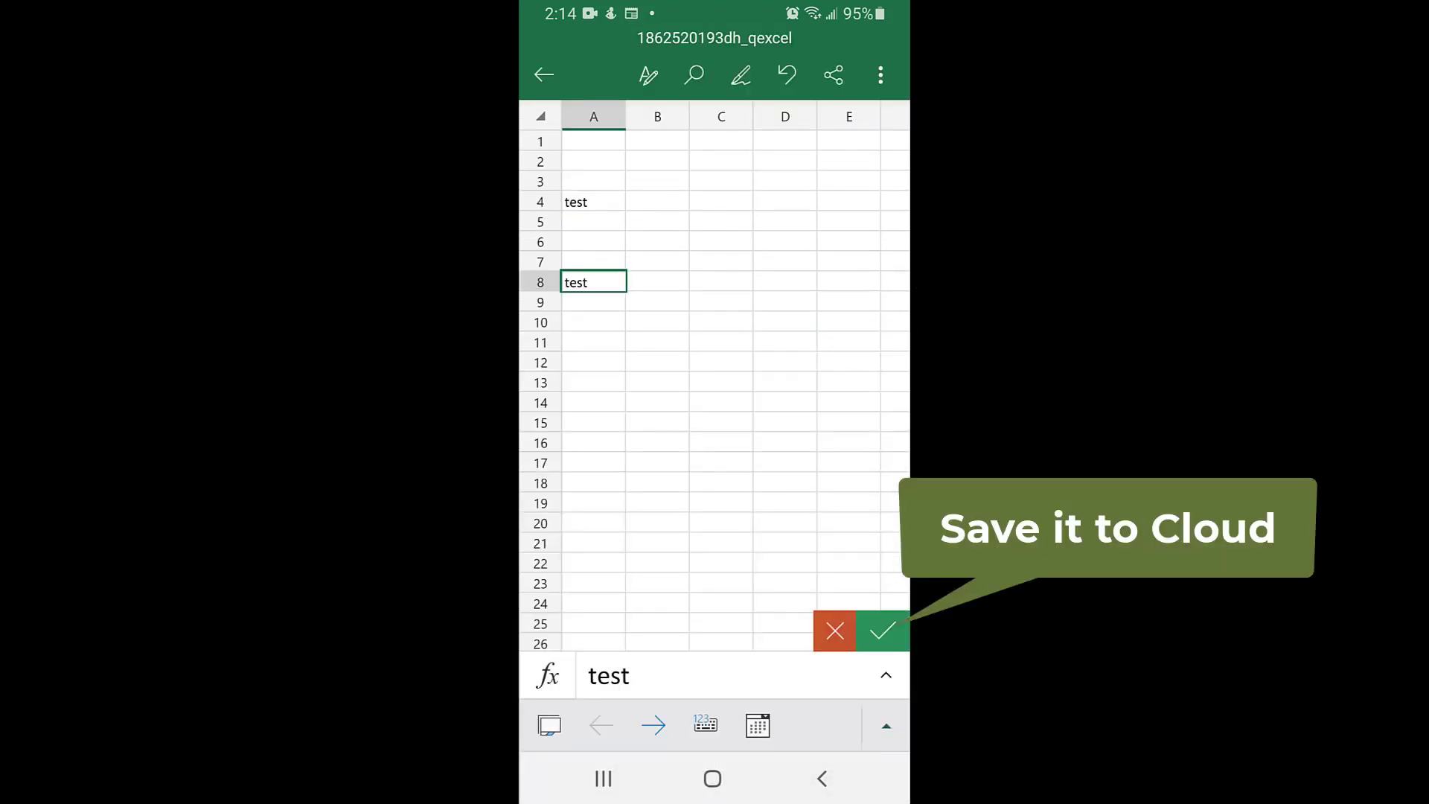
{"action": "left_click", "coordinate": [882, 630]}
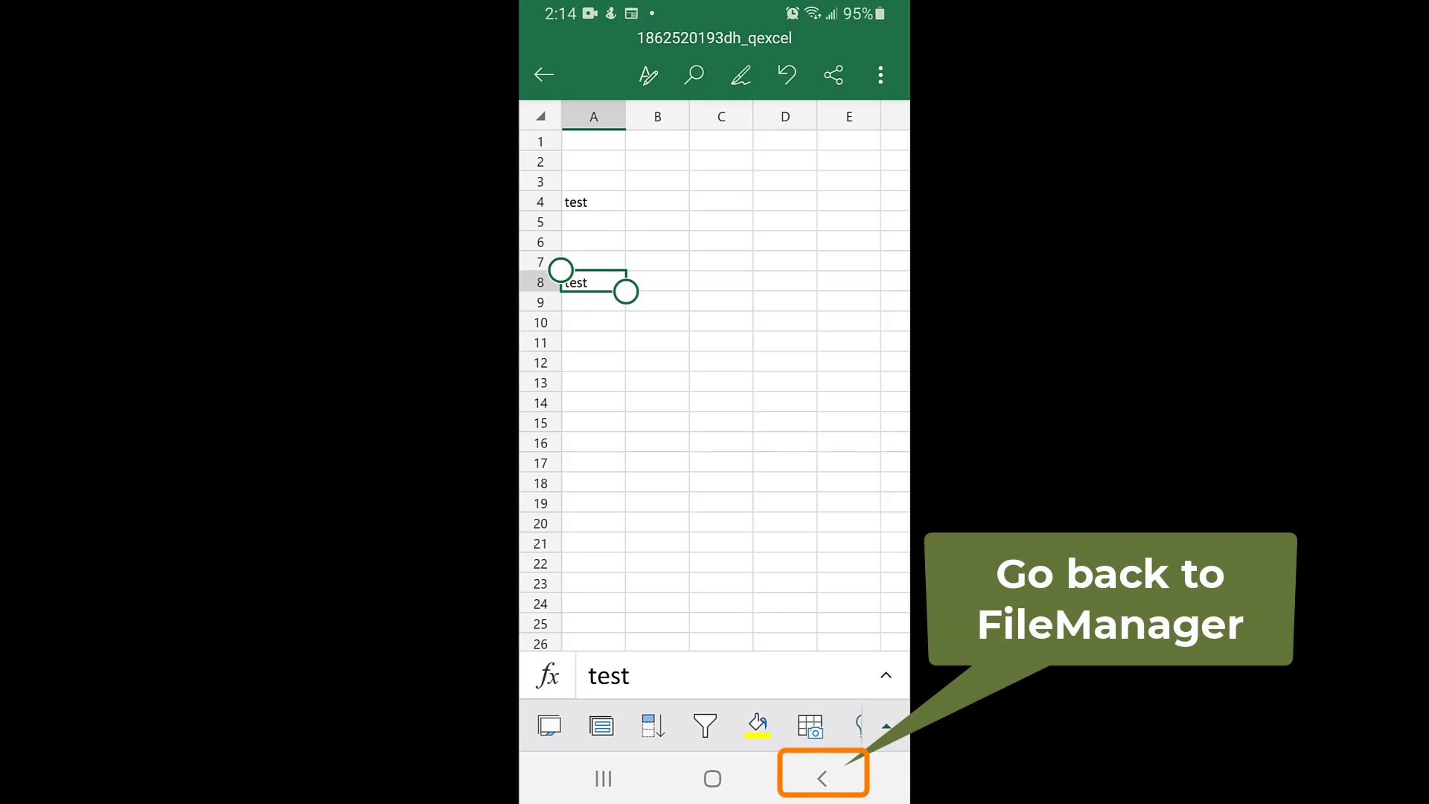
{"action": "left_click", "coordinate": [822, 779]}
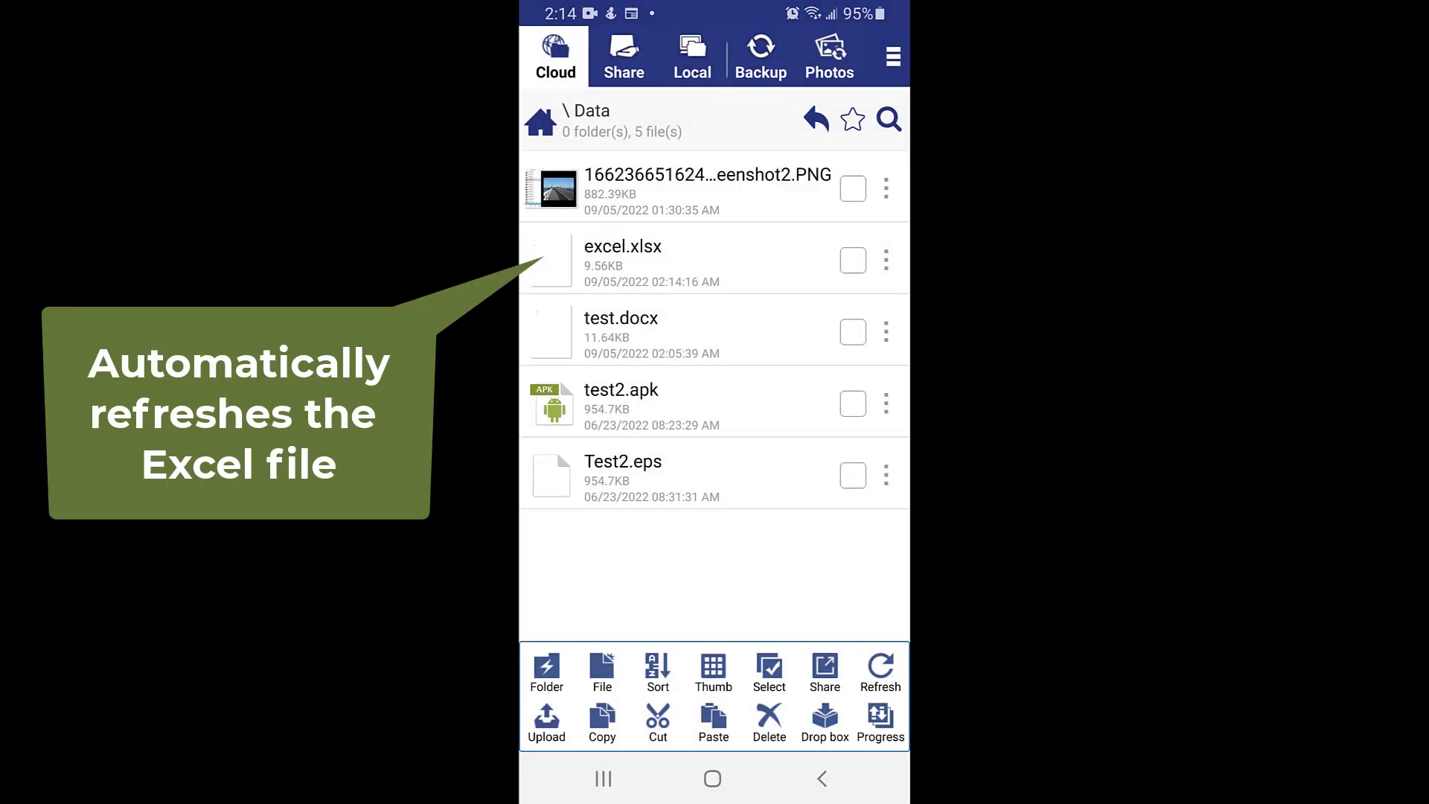
Preview excel.xlsx from the cloud Data folder to confirm its 'test' entries
{"action": "left_click", "coordinate": [640, 259]}
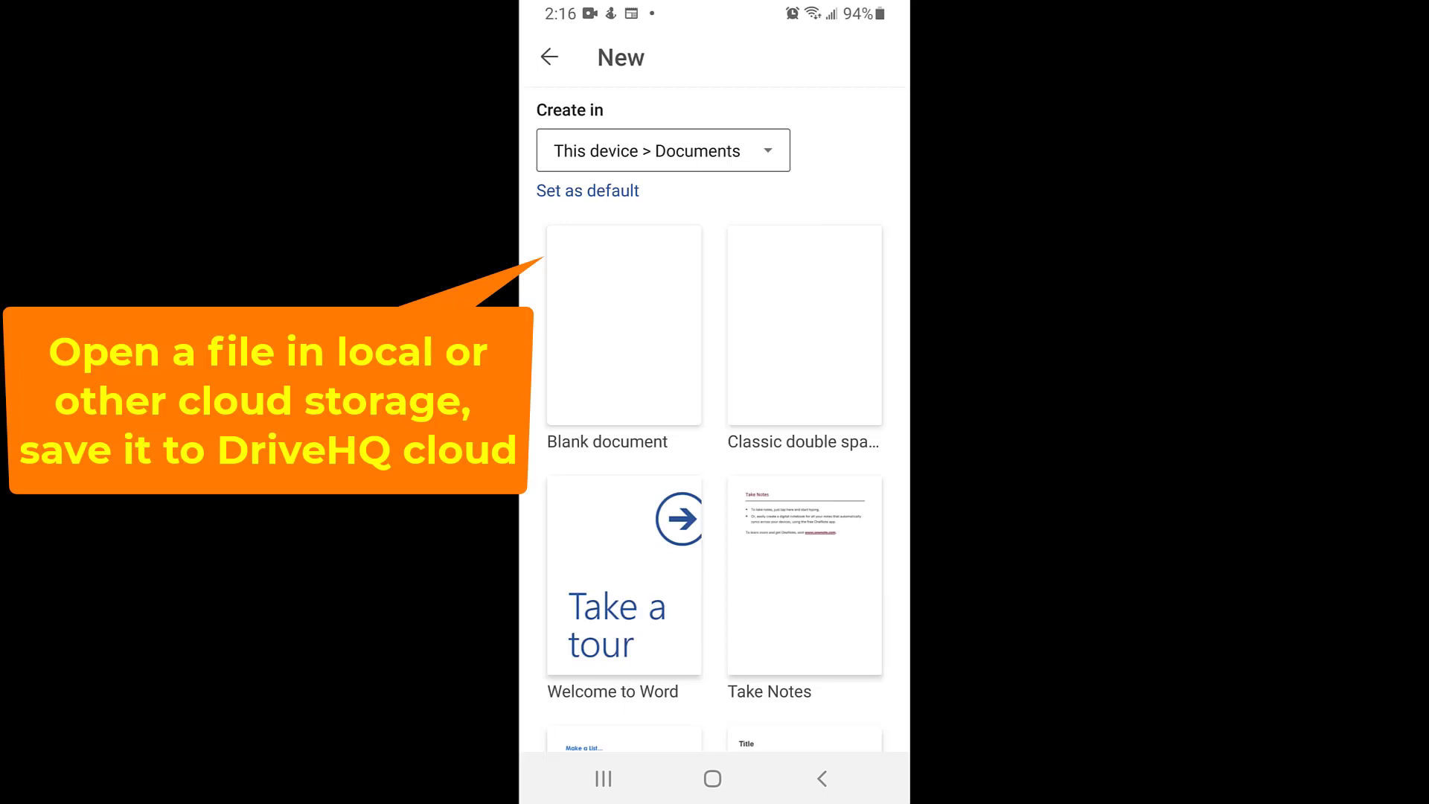
Write 'This is a local word file' in a blank document, save, and share as attachment
{"action": "left_click", "coordinate": [624, 325]}
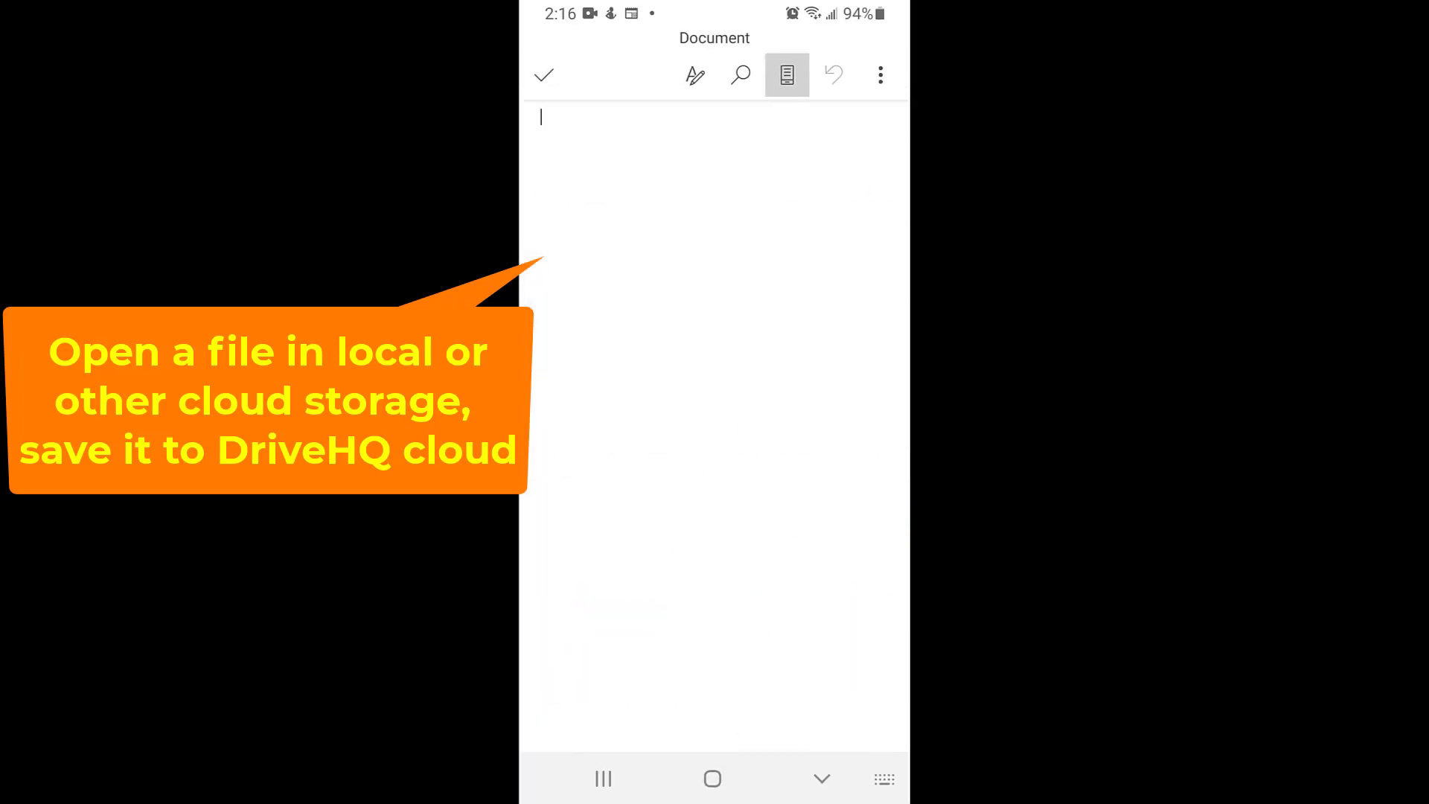
{"action": "type", "text": "This"}
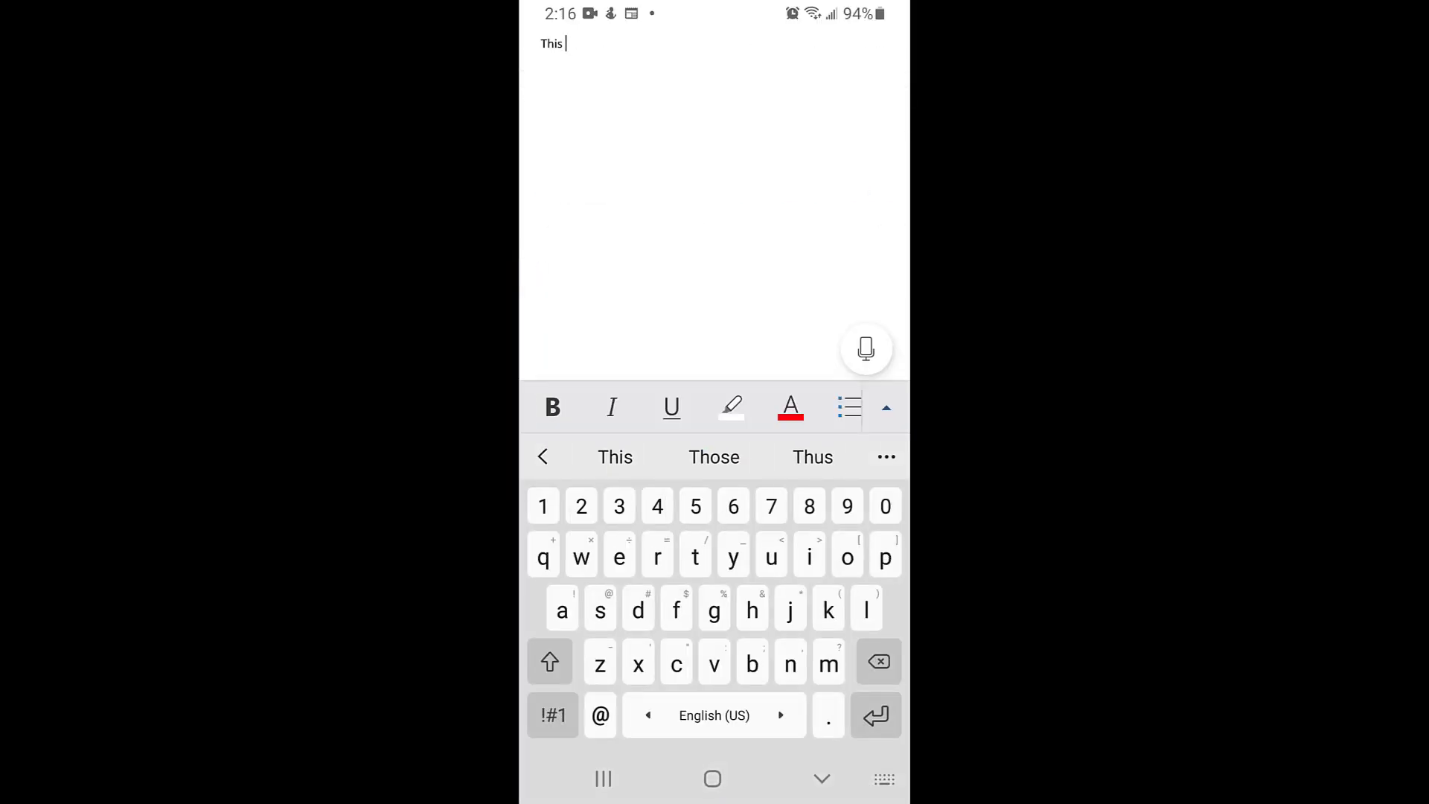
{"action": "type", "text": " is a lo"}
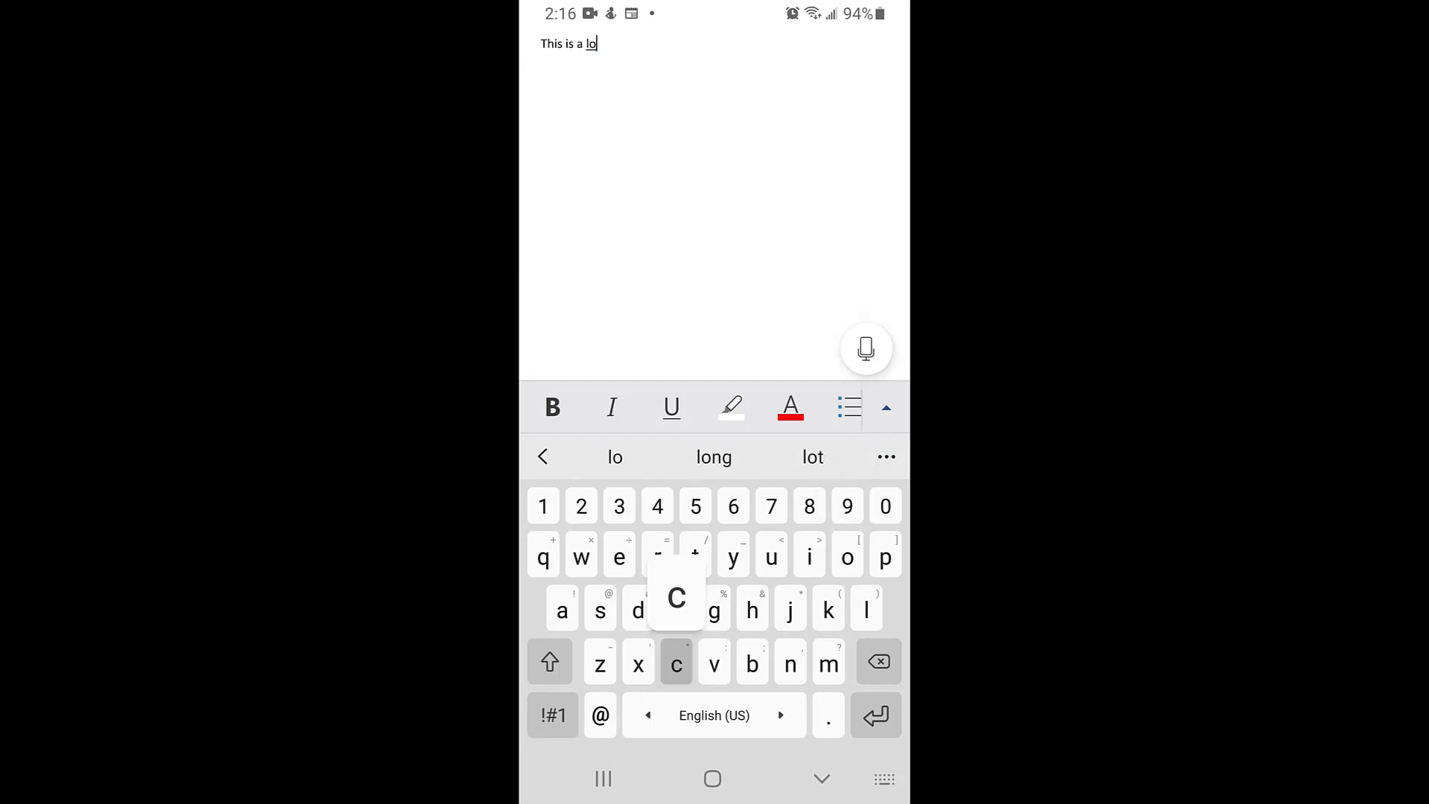
{"action": "type", "text": "cal word "}
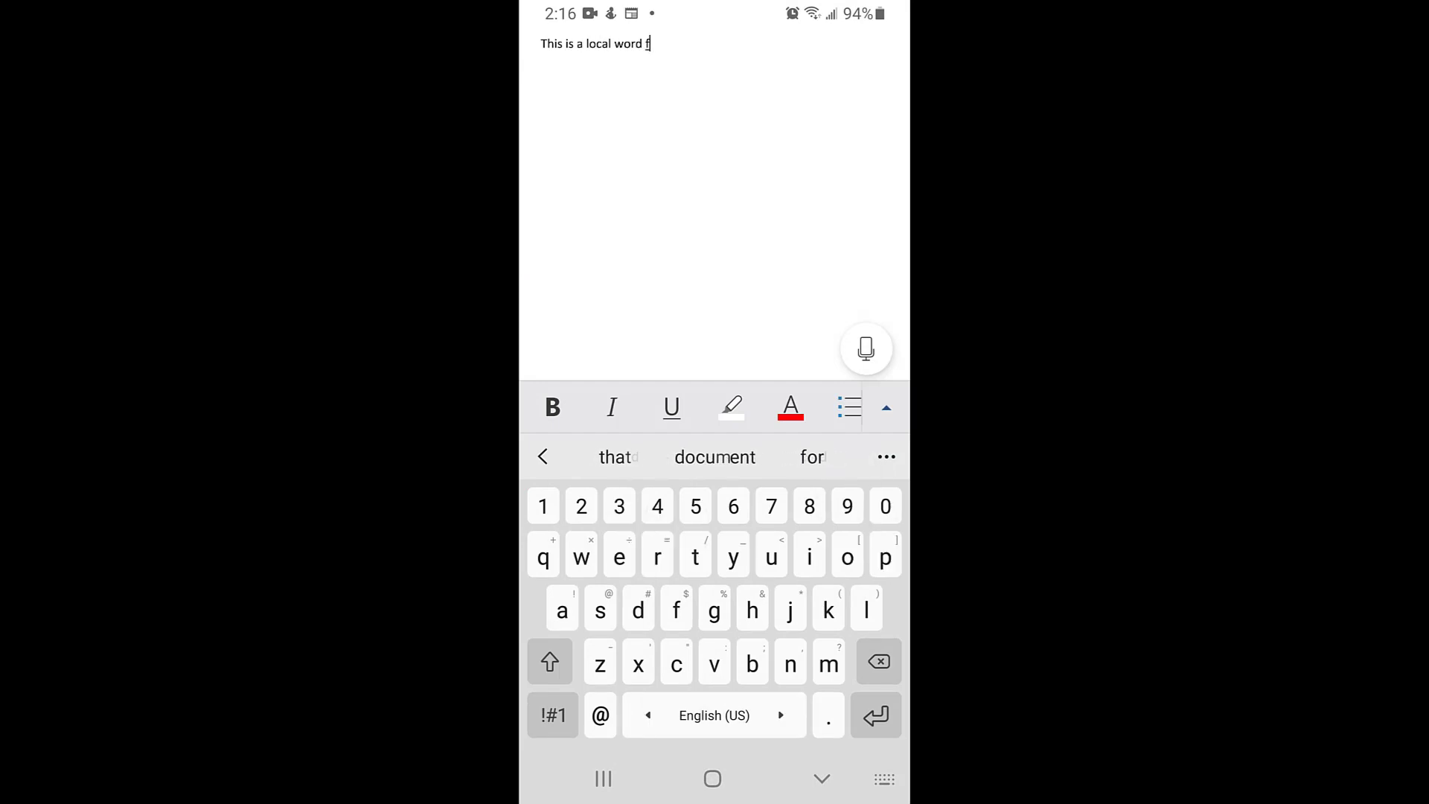
{"action": "type", "text": "file"}
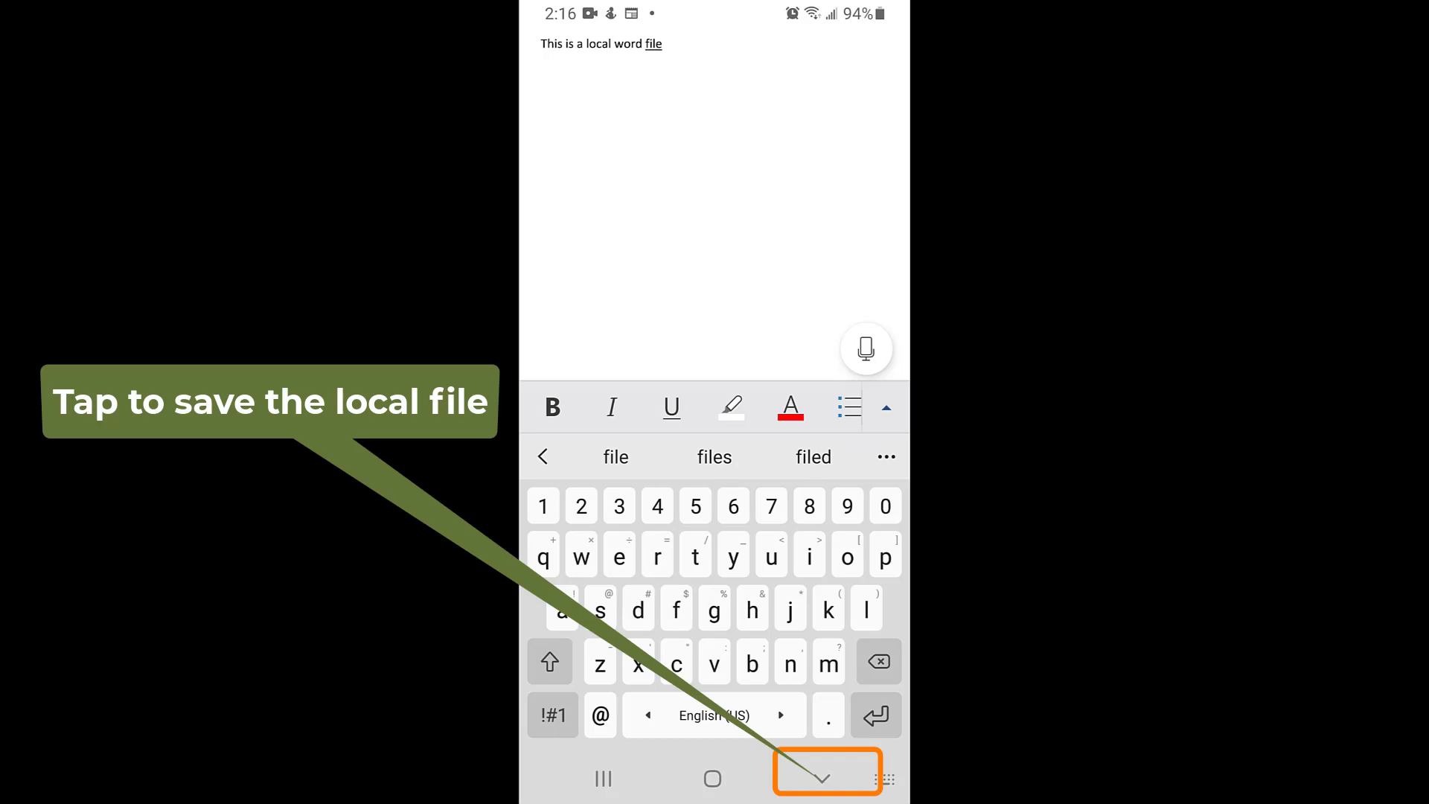
{"action": "left_click", "coordinate": [822, 777]}
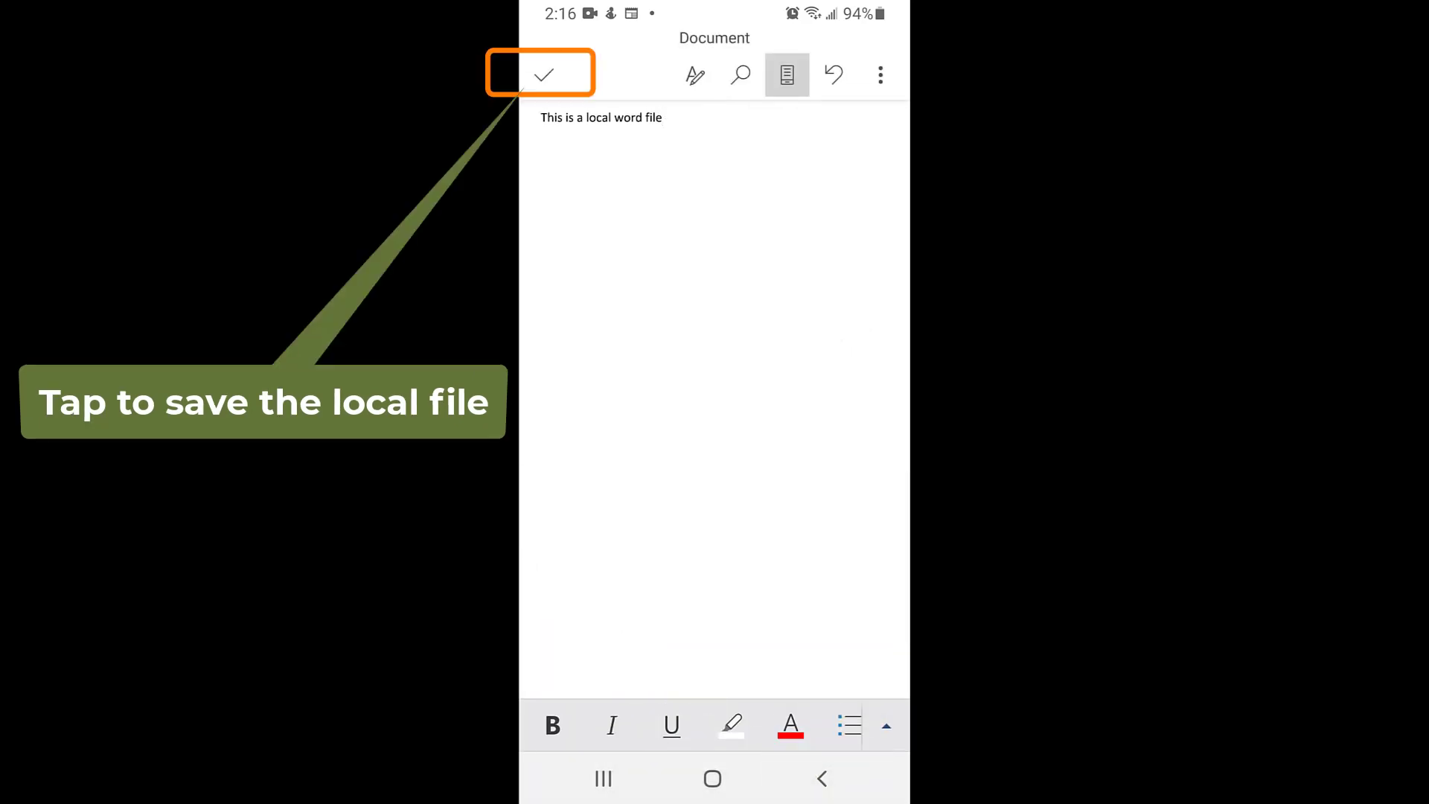
{"action": "left_click", "coordinate": [544, 75]}
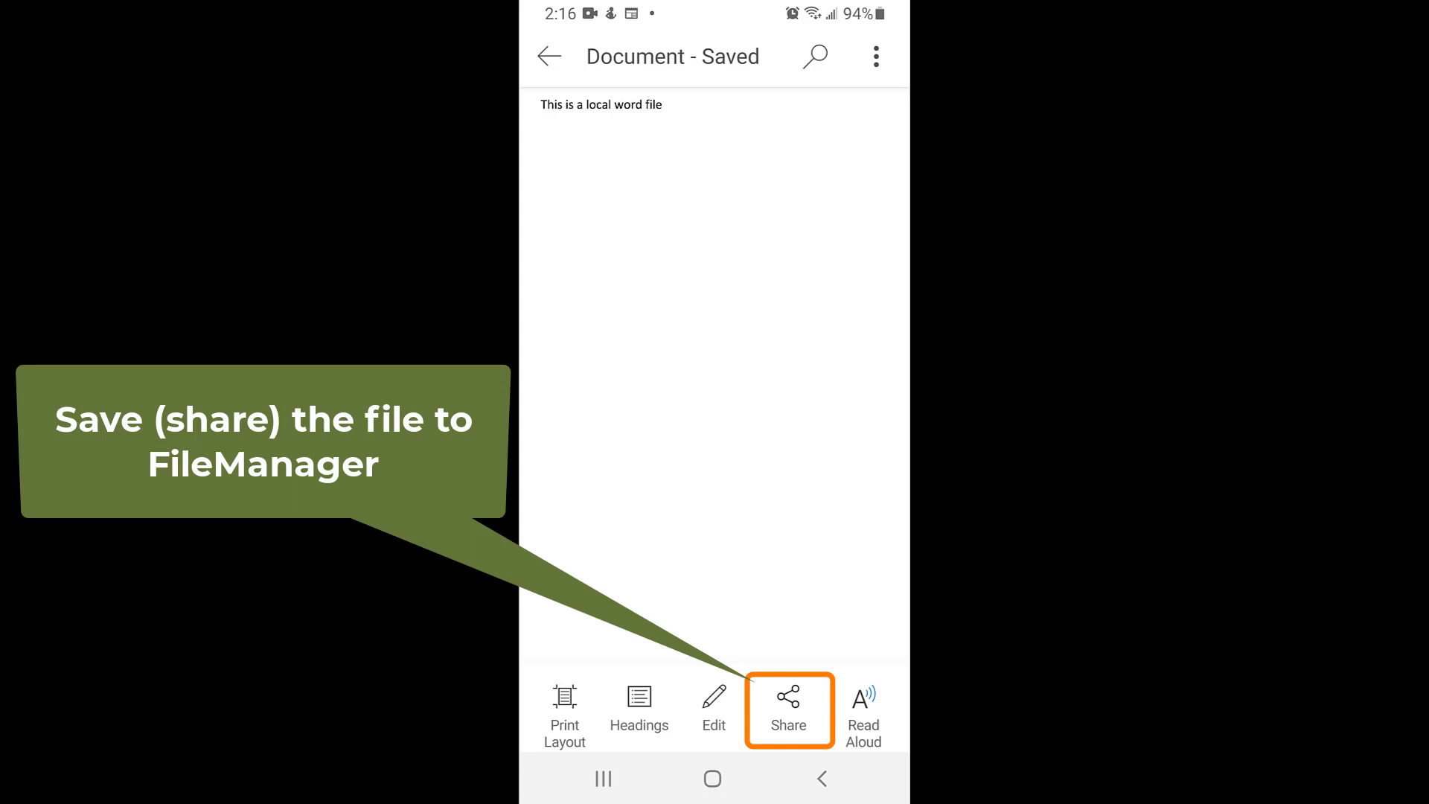
{"action": "left_click", "coordinate": [788, 703]}
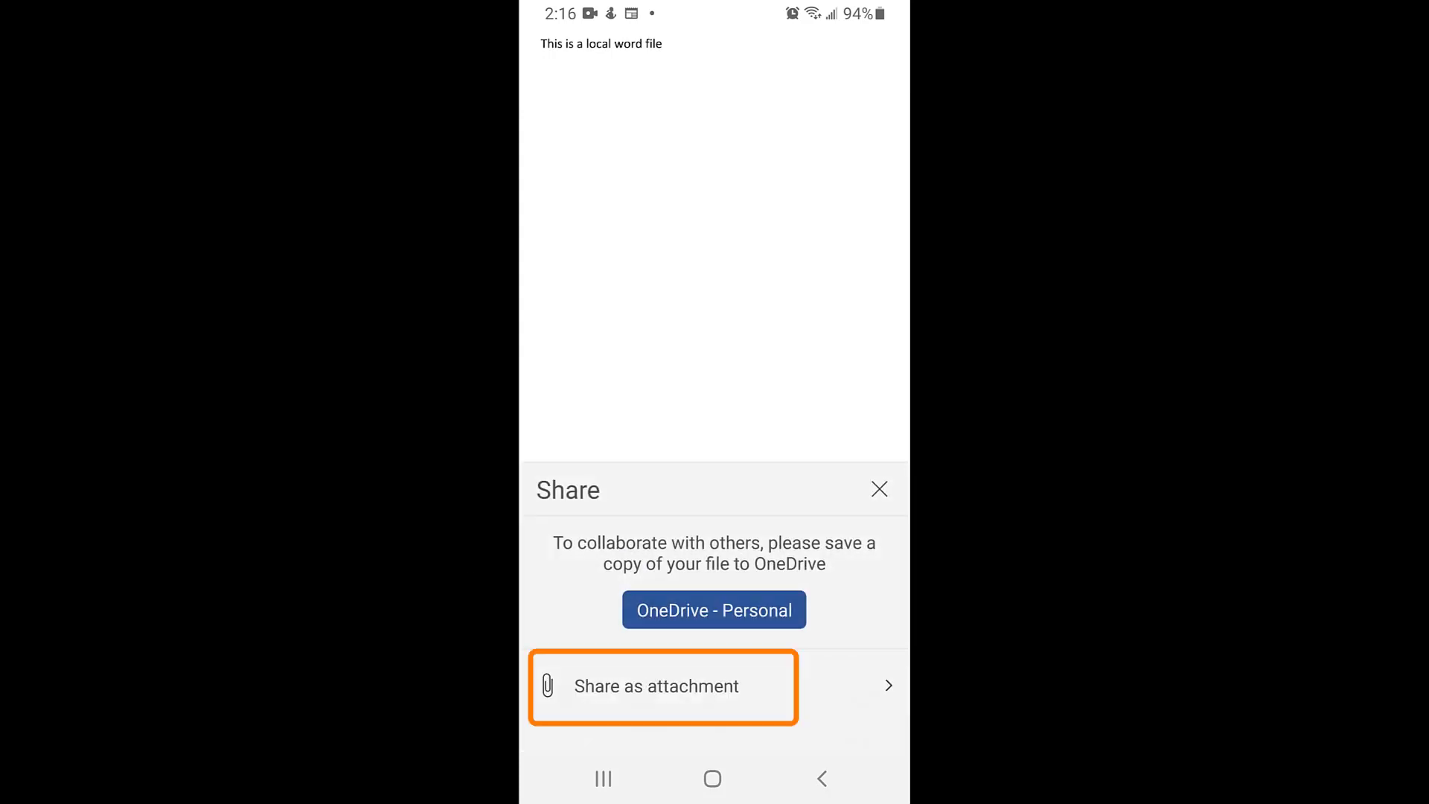
{"action": "left_click", "coordinate": [657, 686]}
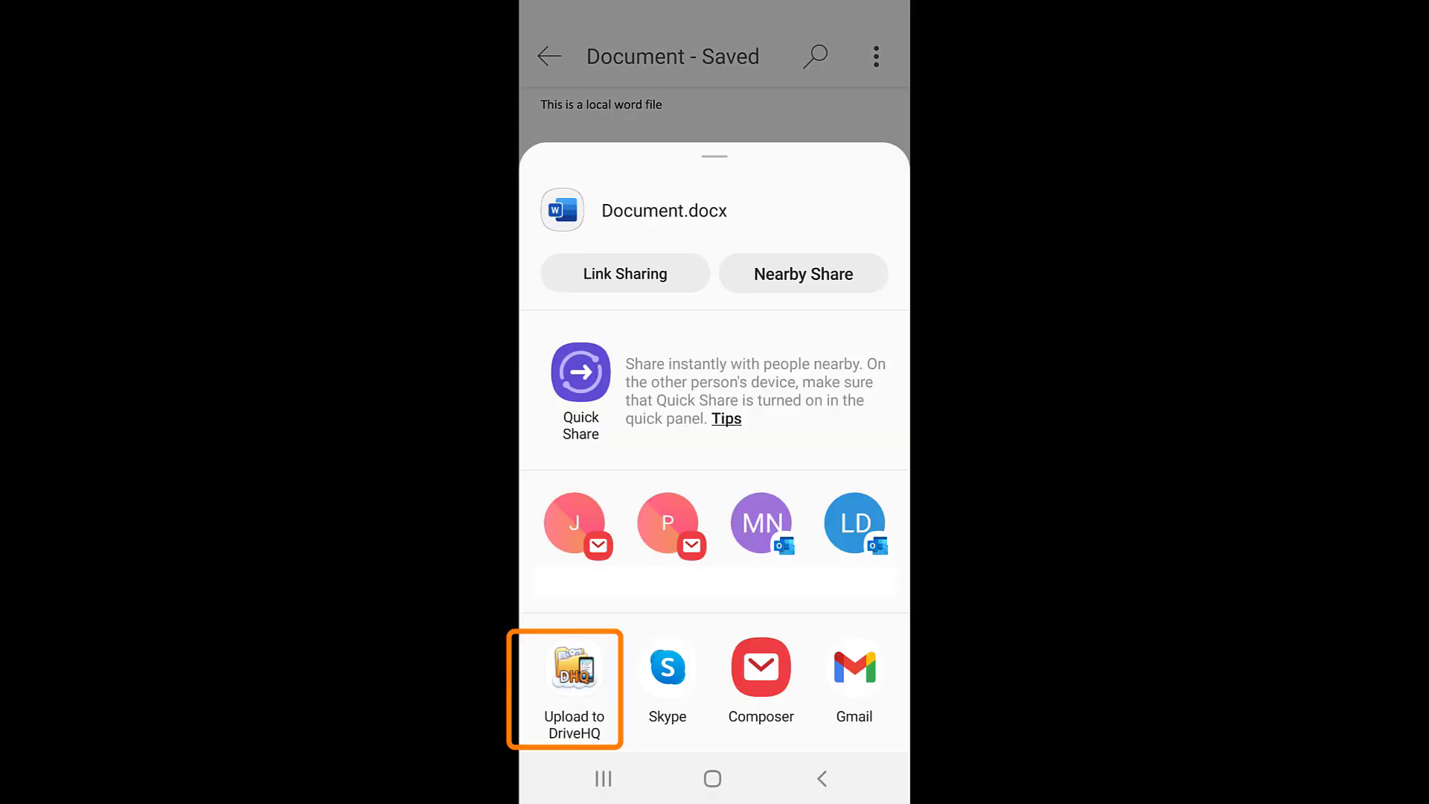
Upload Document.docx to the DriveHQ Data folder and preview its text
{"action": "left_click", "coordinate": [574, 678]}
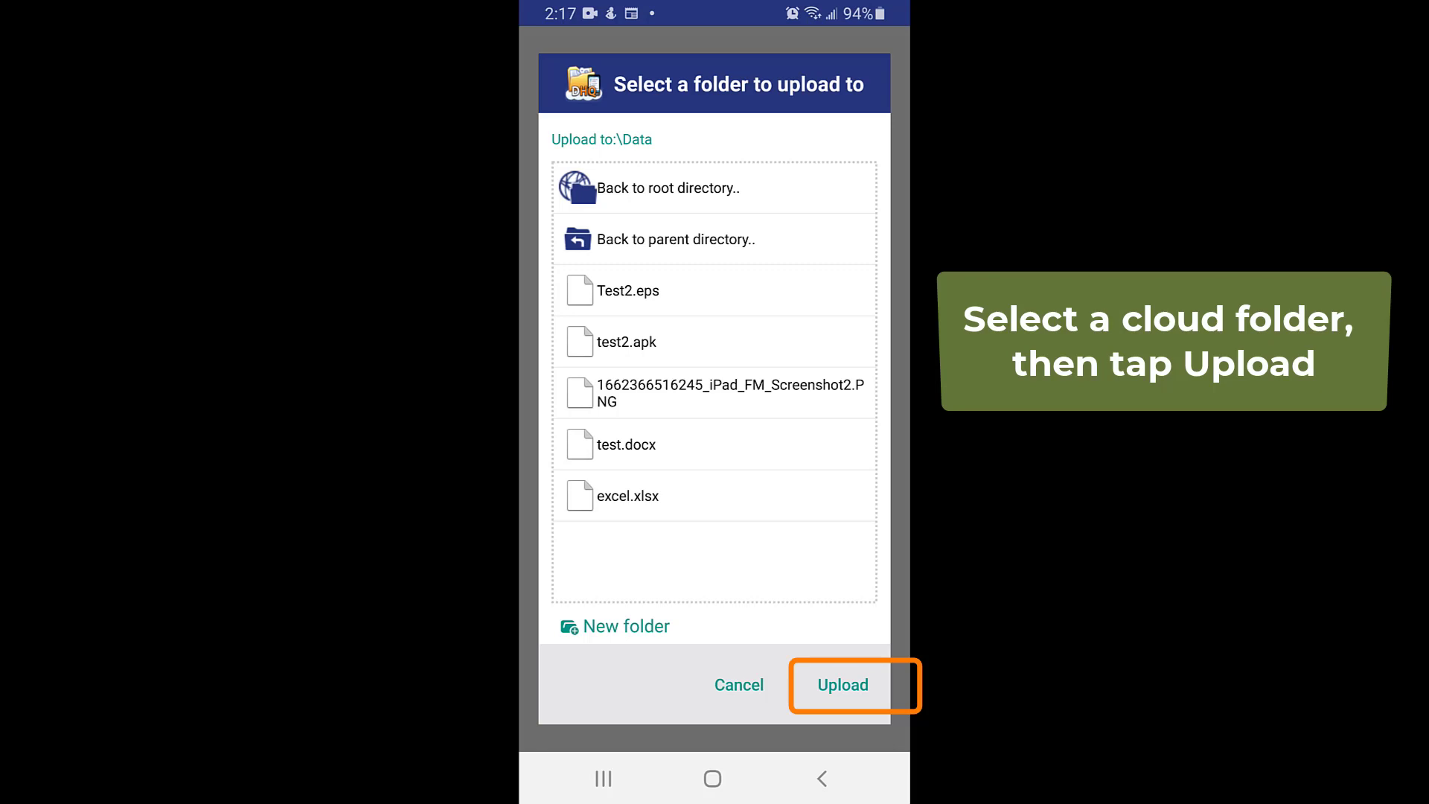
{"action": "left_click", "coordinate": [843, 684]}
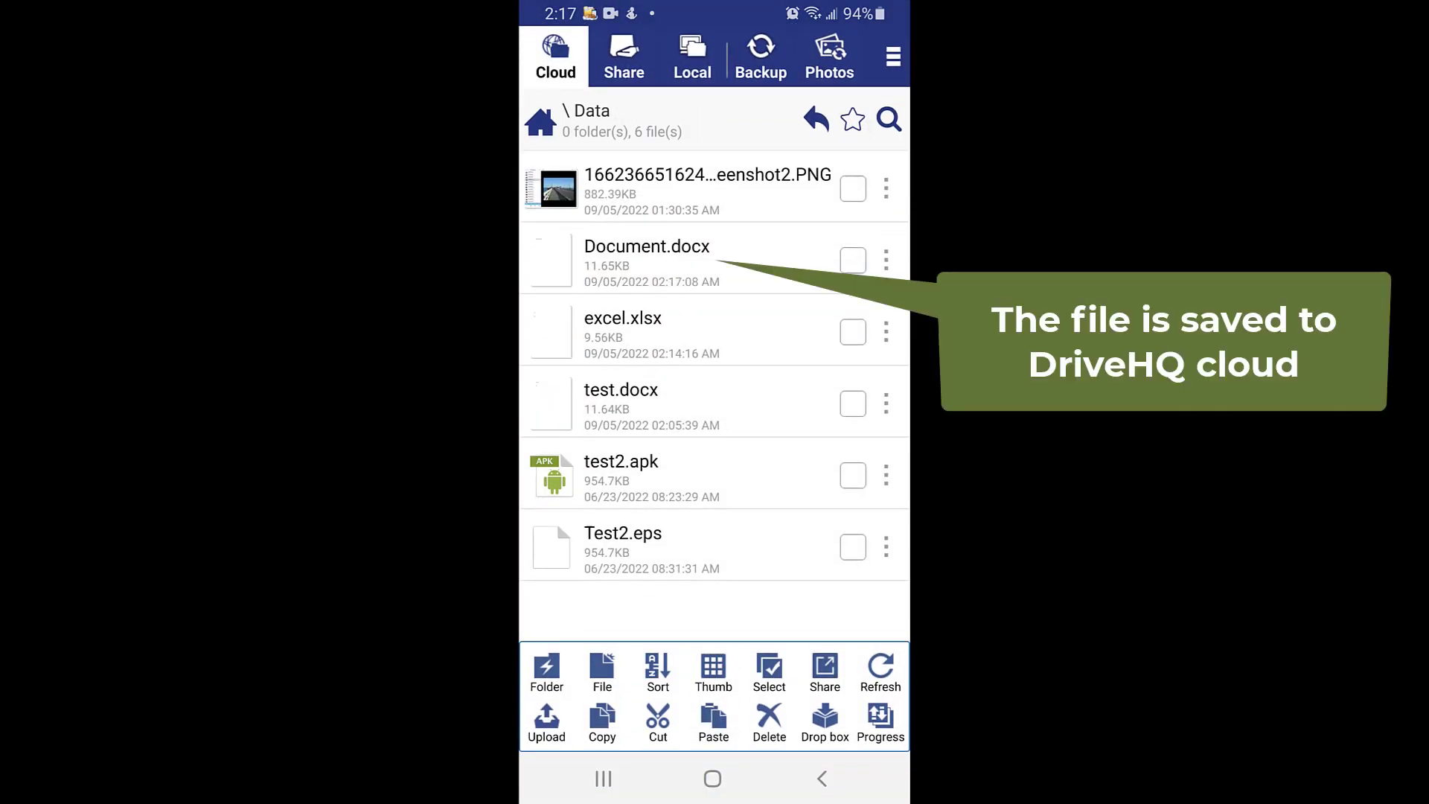
{"action": "left_click", "coordinate": [648, 256]}
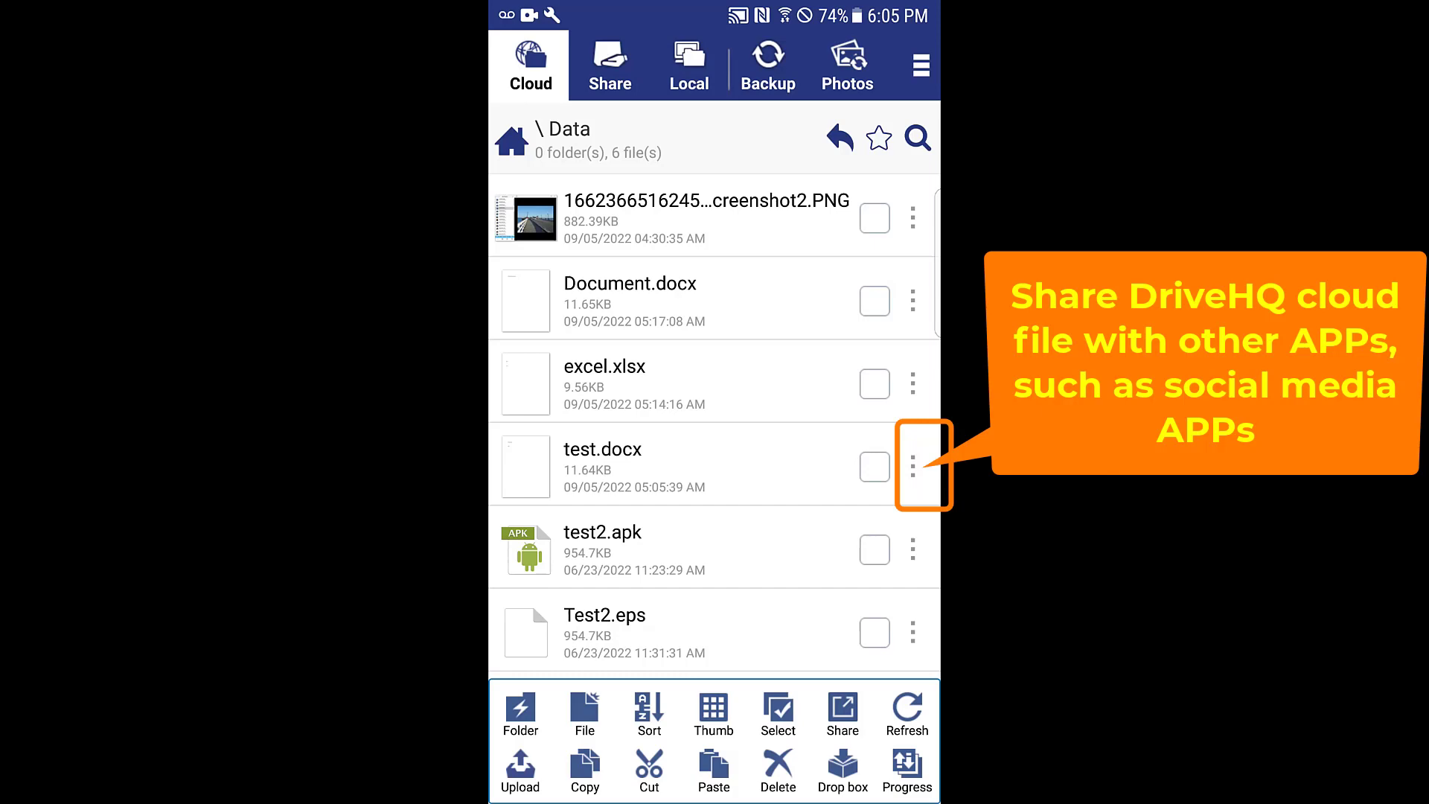
{"action": "left_click", "coordinate": [913, 466]}
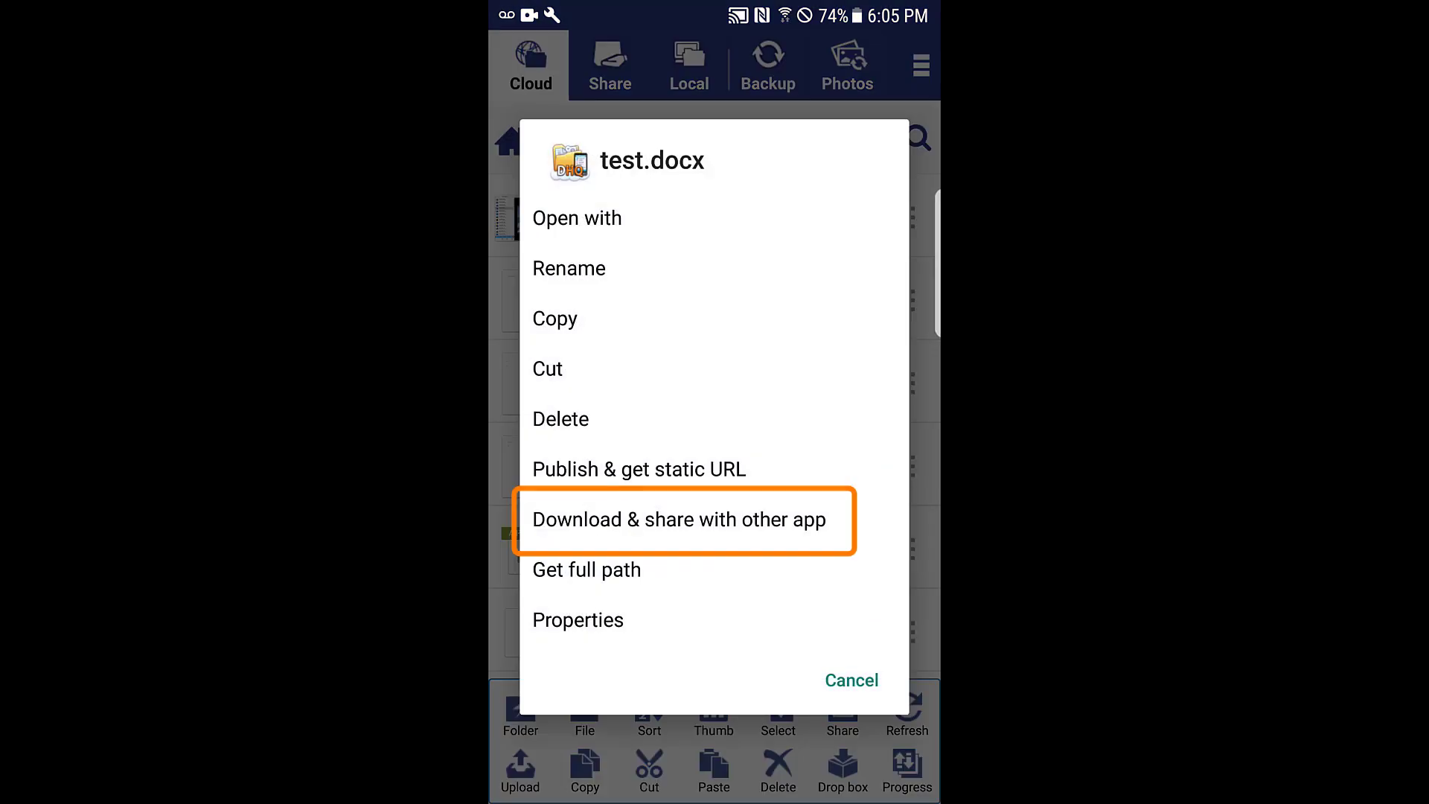
{"action": "left_click", "coordinate": [679, 519]}
{"action": "scroll", "coordinate": [696, 625], "scroll_direction": "right", "scroll_amount": 3}
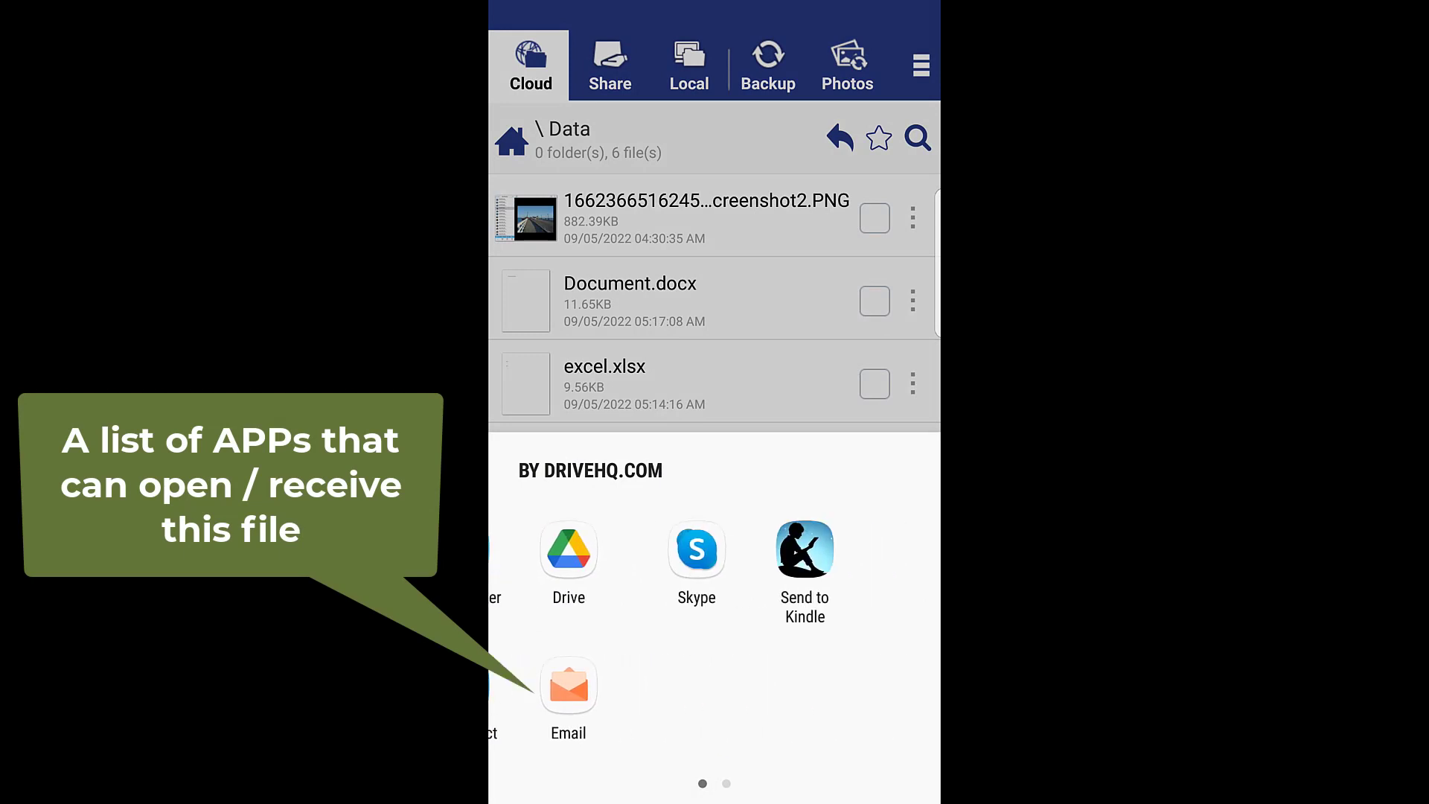
{"action": "scroll", "coordinate": [697, 625], "scroll_direction": "left", "scroll_amount": 3}
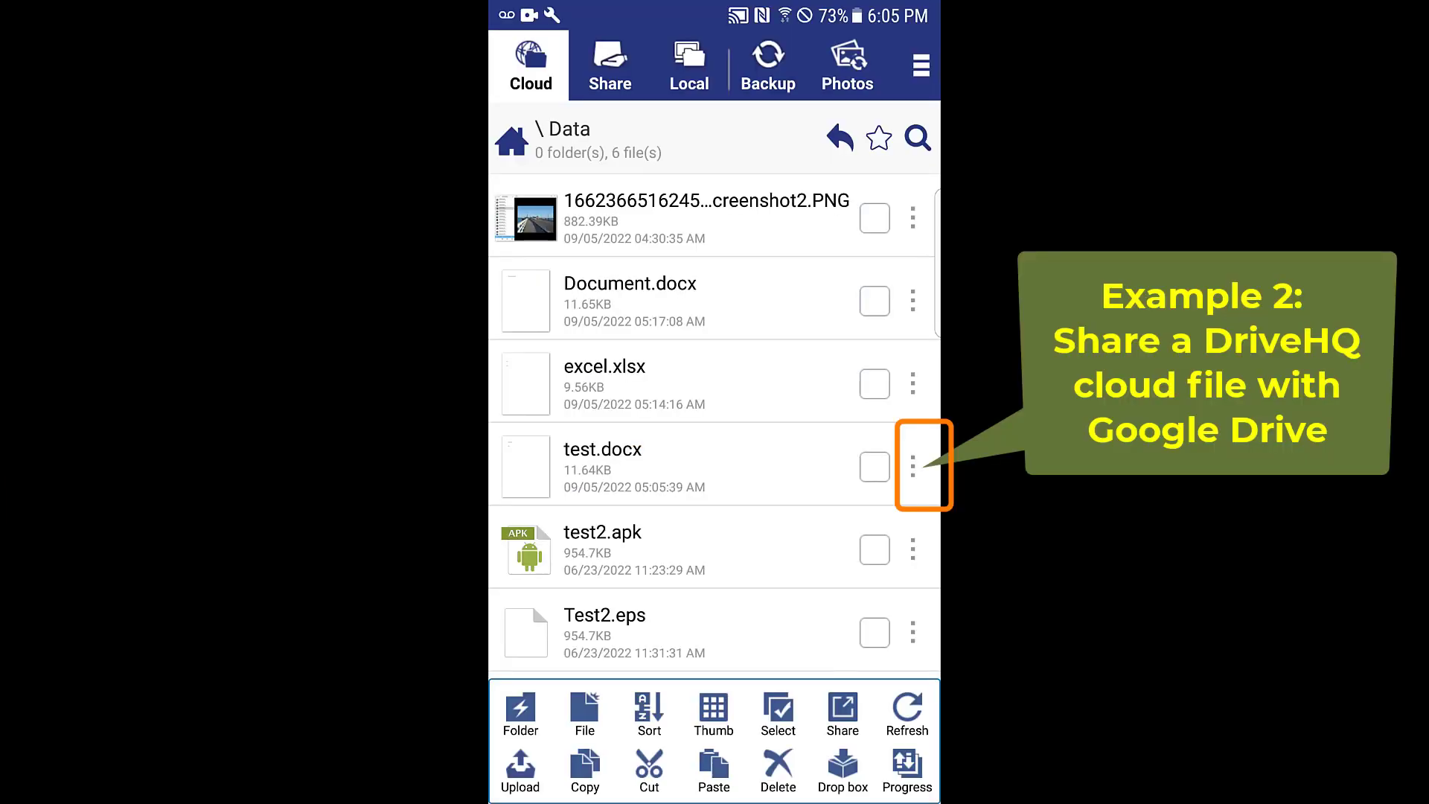
Download test.docx from DriveHQ and share it to Google Drive
{"action": "left_click", "coordinate": [912, 466]}
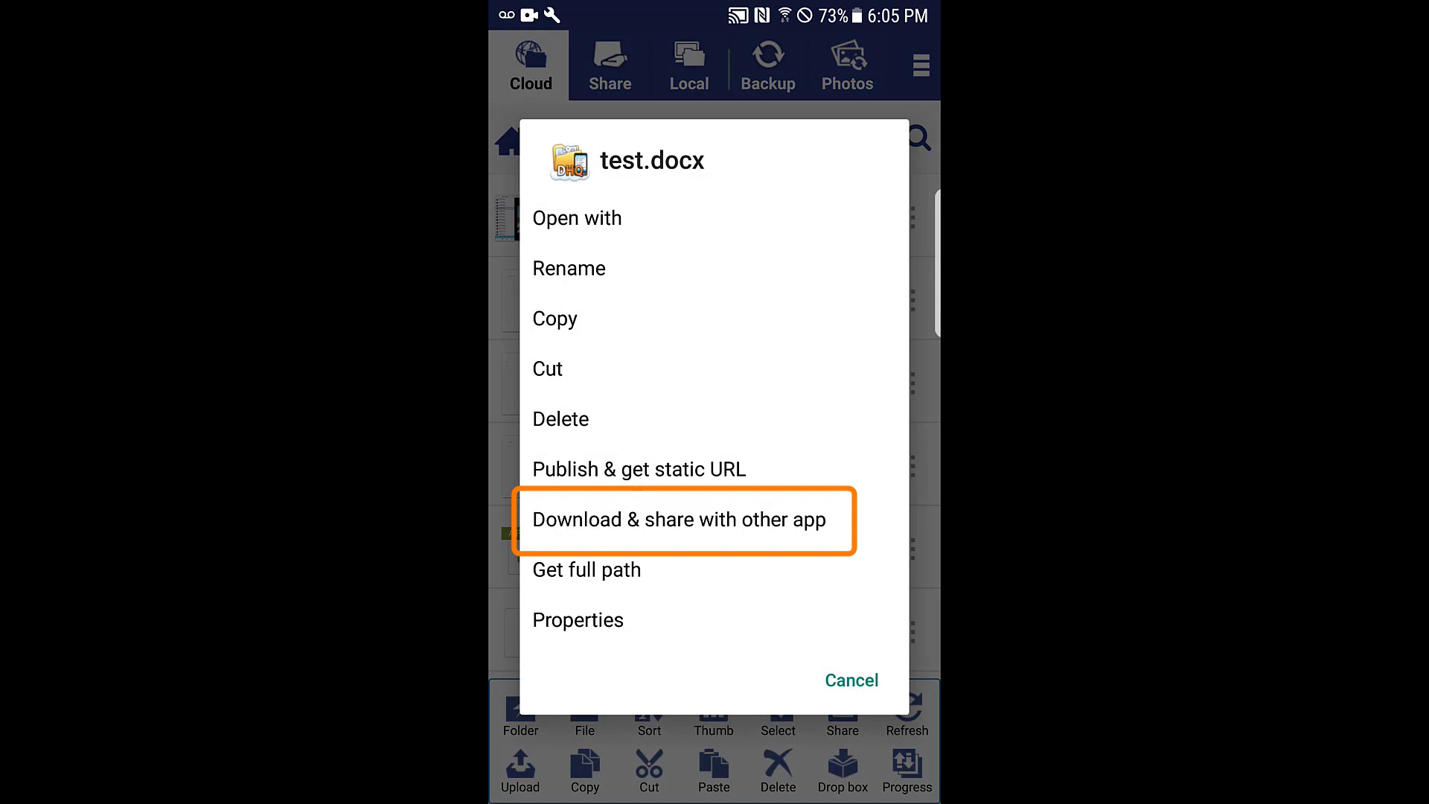
{"action": "left_click", "coordinate": [678, 519]}
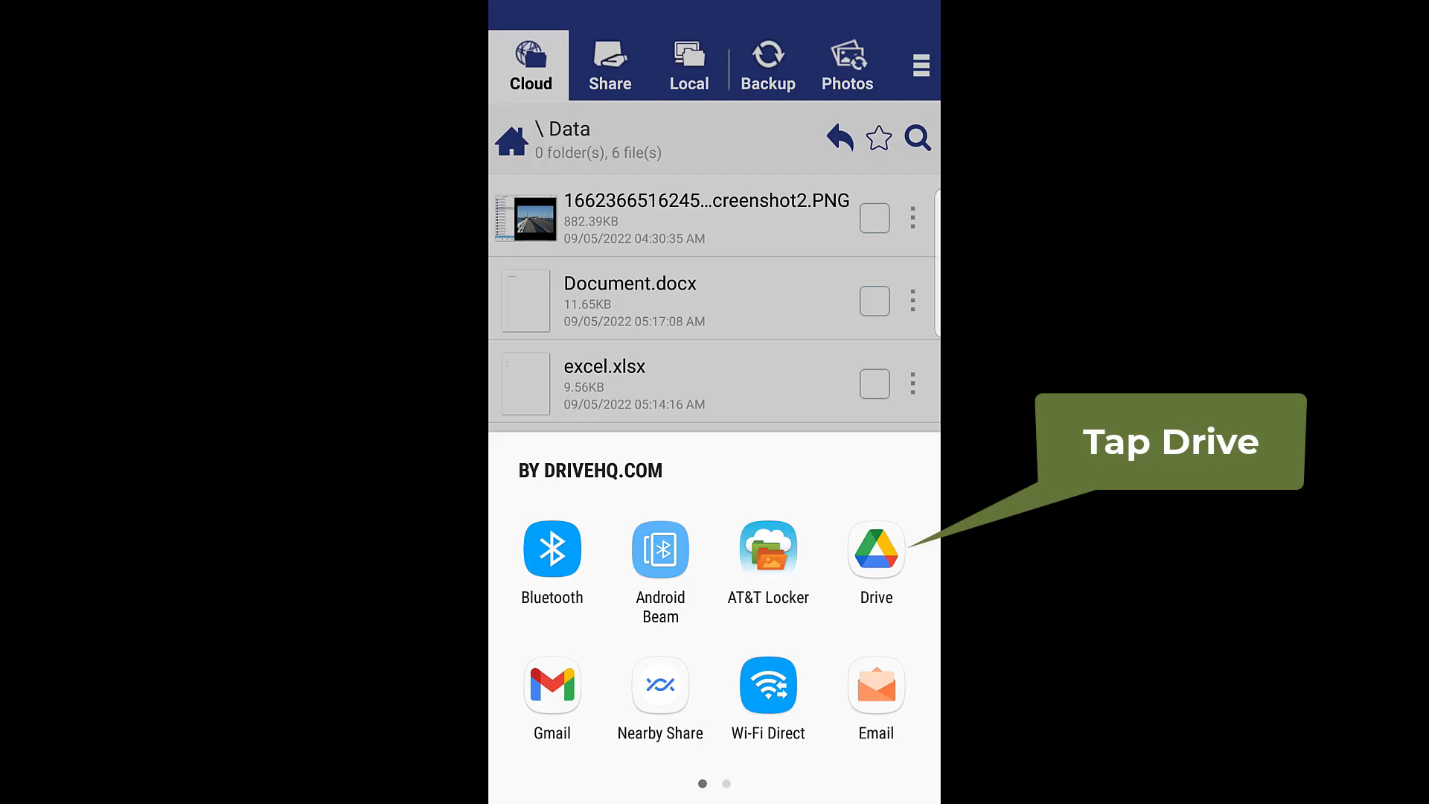
{"action": "left_click", "coordinate": [876, 550]}
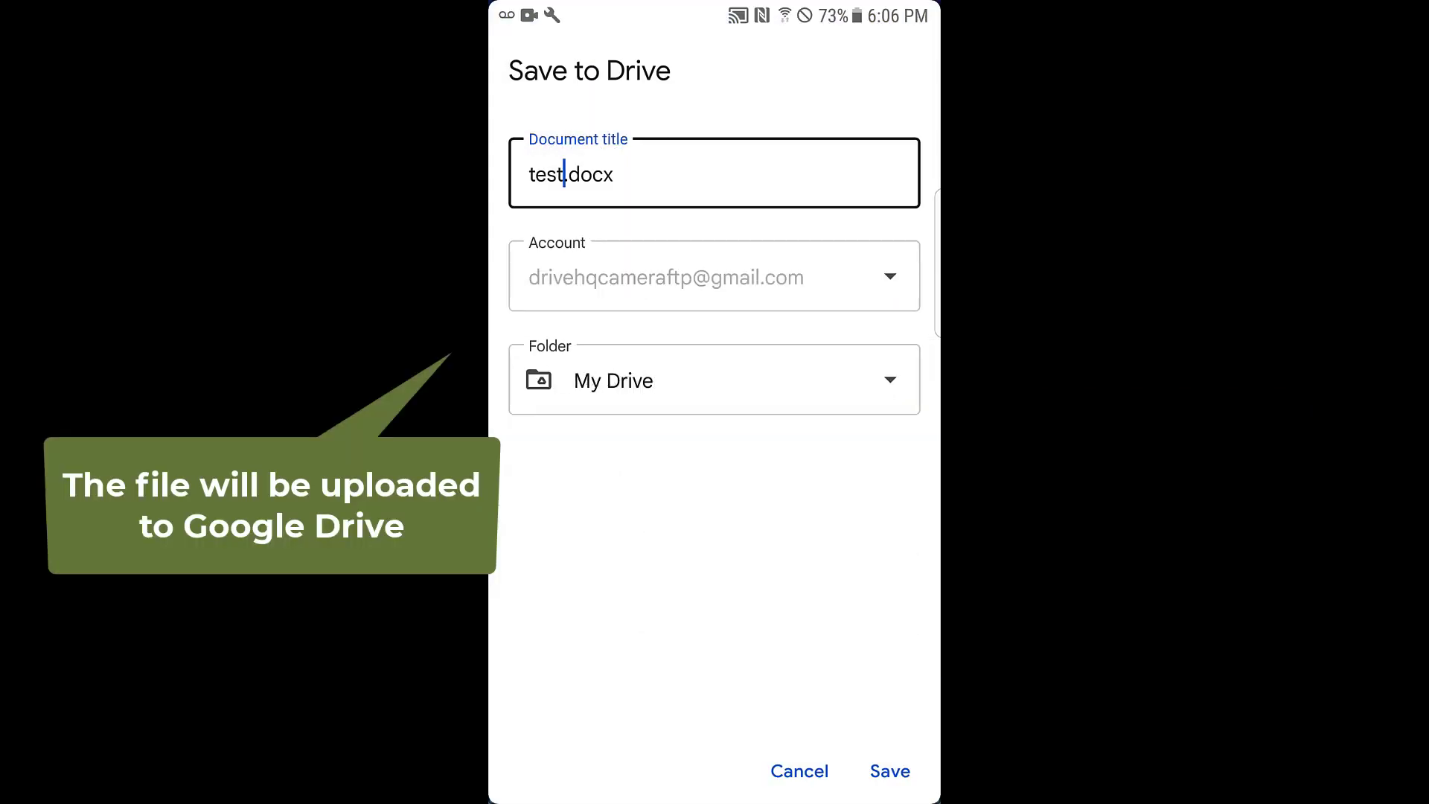